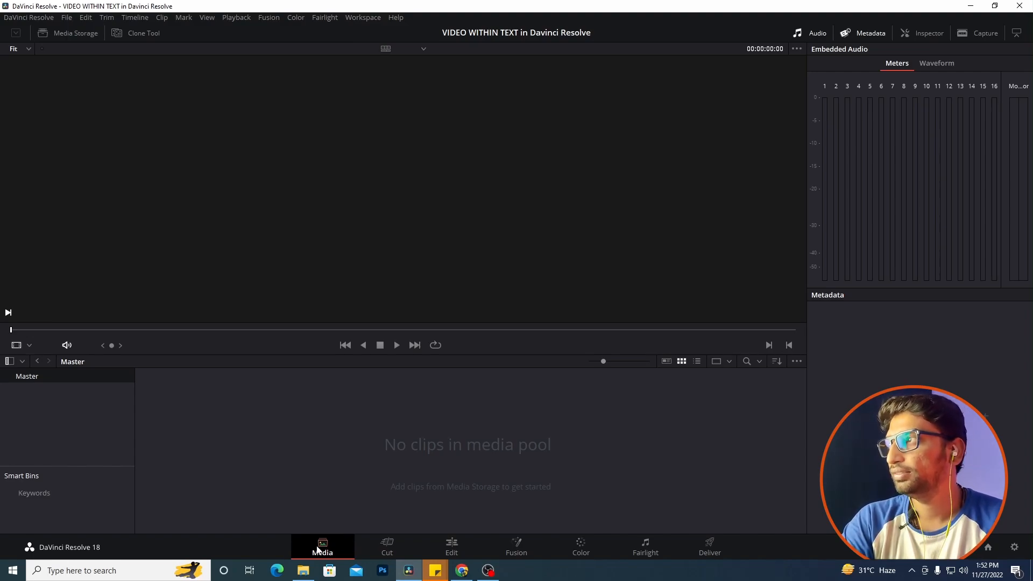
# - Show the media storage browser and bring up the first clips of the "multti cam video" folder
pyautogui.click(88, 39)
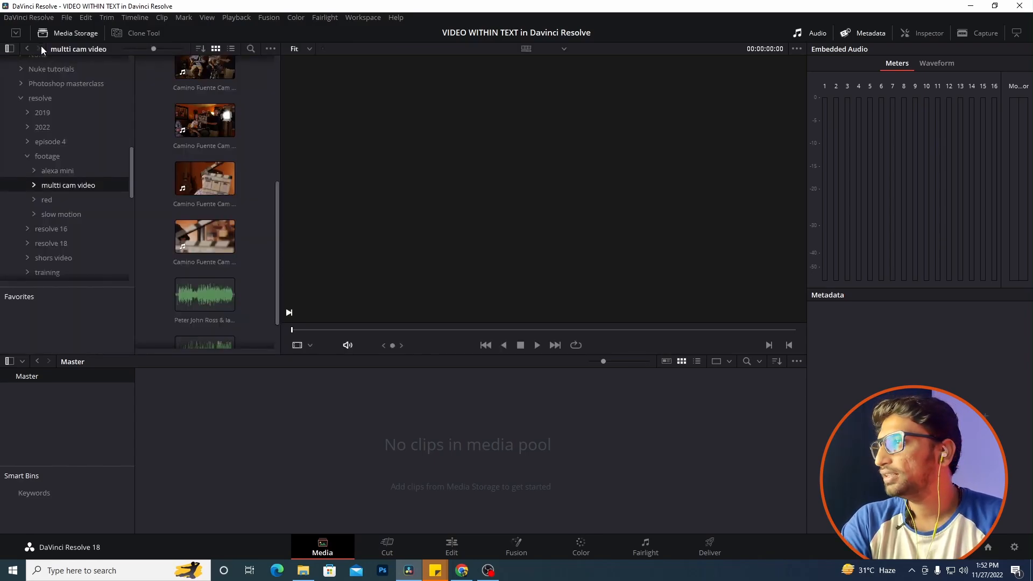
pyautogui.scroll(10, 65, 128)
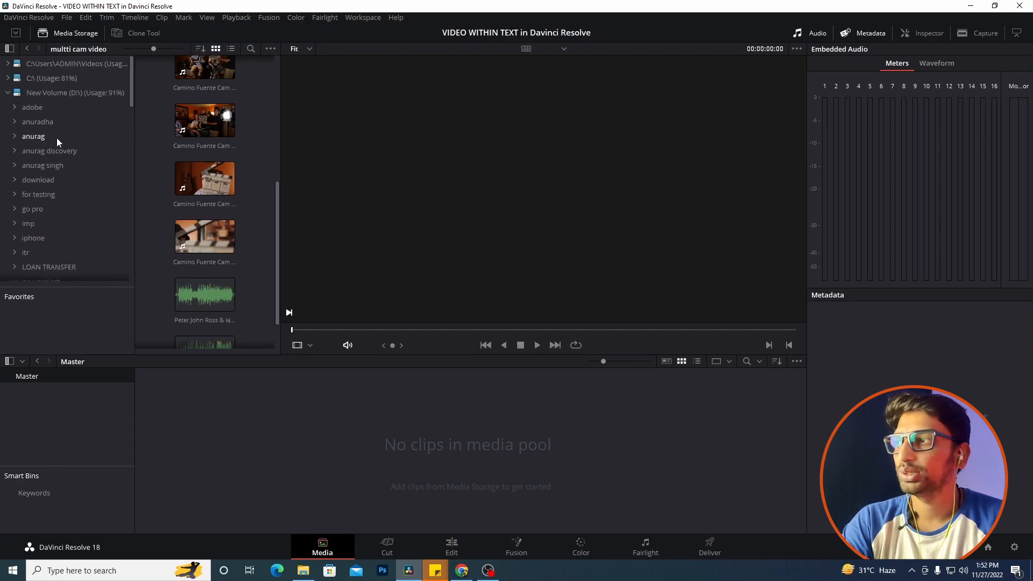
pyautogui.scroll(-4, 60, 153)
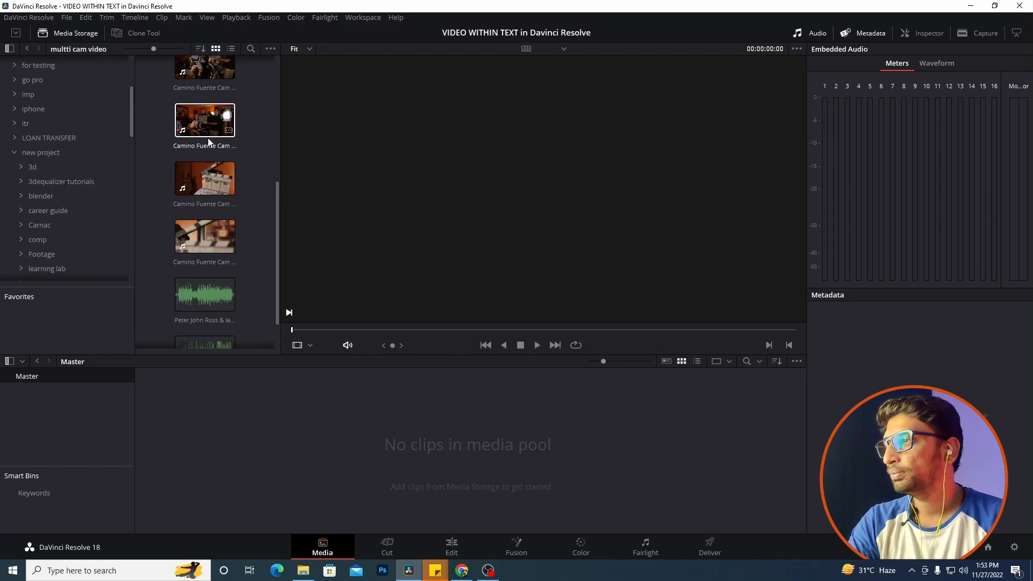
pyautogui.scroll(5, 273, 186)
pyautogui.scroll(1, 208, 135)
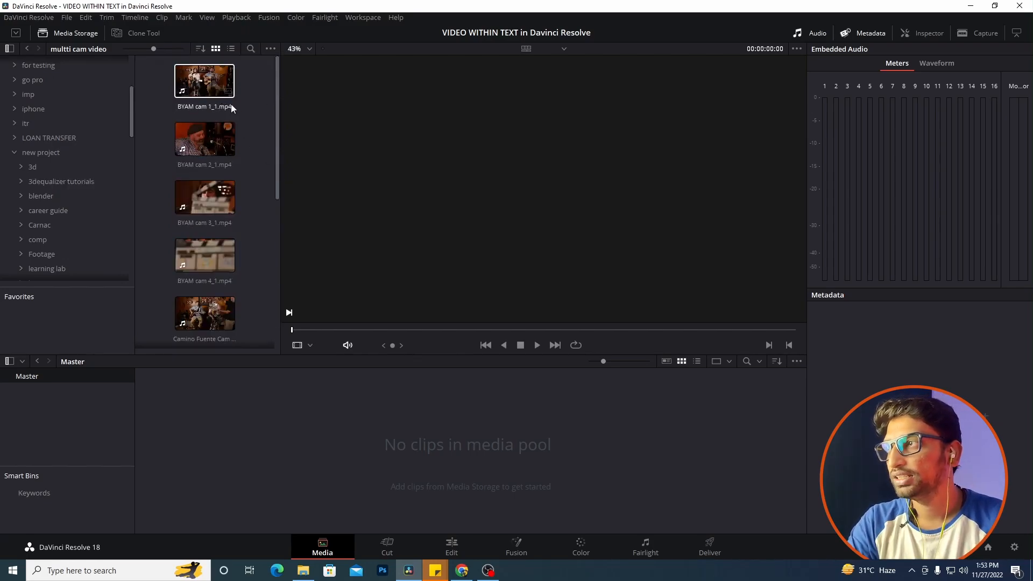
# - Preview the start of BYAM cam 1_1.mp4 in the source viewer and stop playback
pyautogui.click(209, 87)
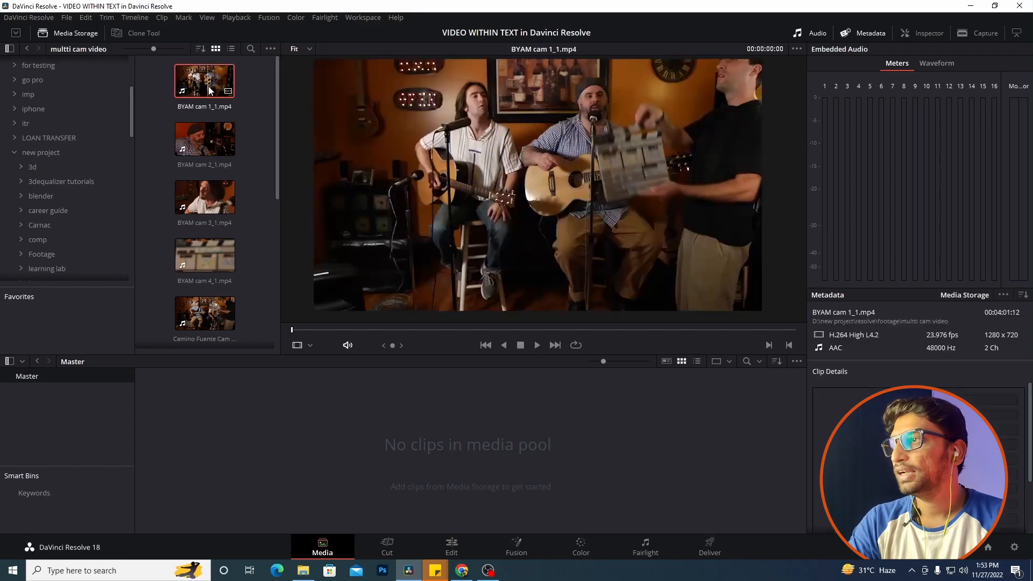
pyautogui.click(538, 345)
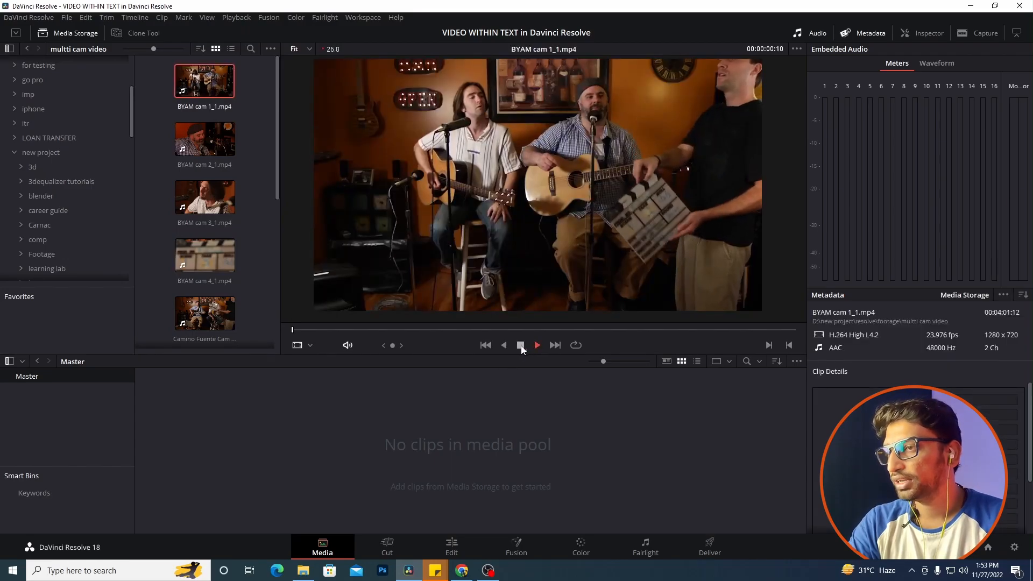
pyautogui.click(519, 346)
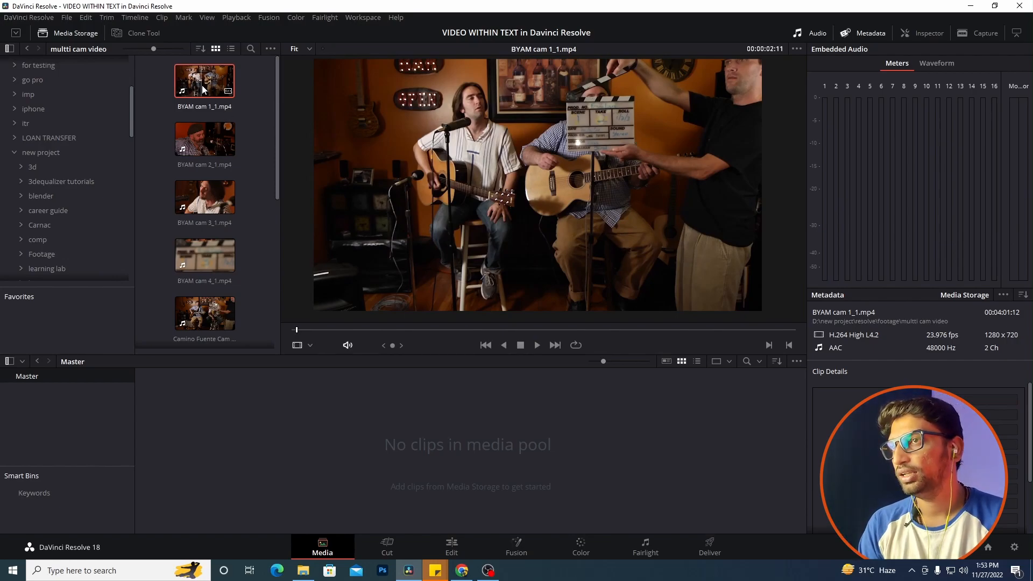
# - Preview BYAM cam 2_1.mp4, BYAM cam 3_1.mp4 and BYAM cam 4_1.mp4, scrubbing through the last two
pyautogui.click(215, 135)
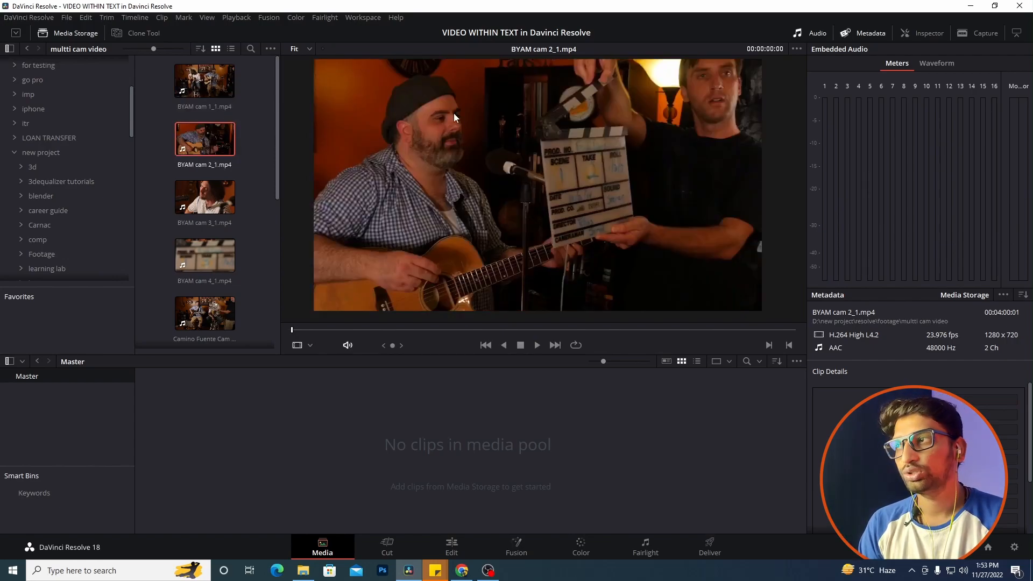
pyautogui.click(211, 195)
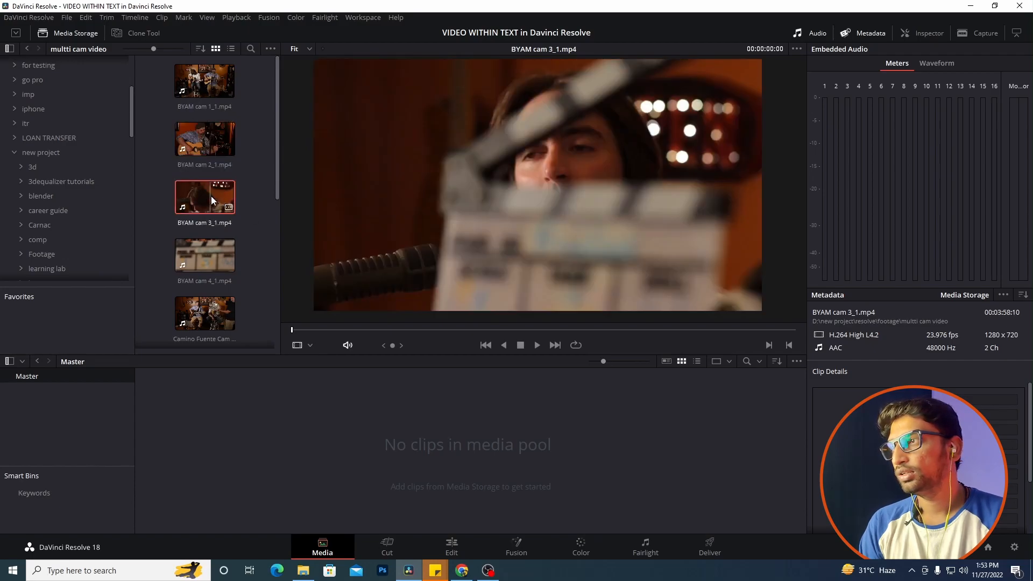
pyautogui.moveTo(292, 329); pyautogui.dragTo(301, 330)
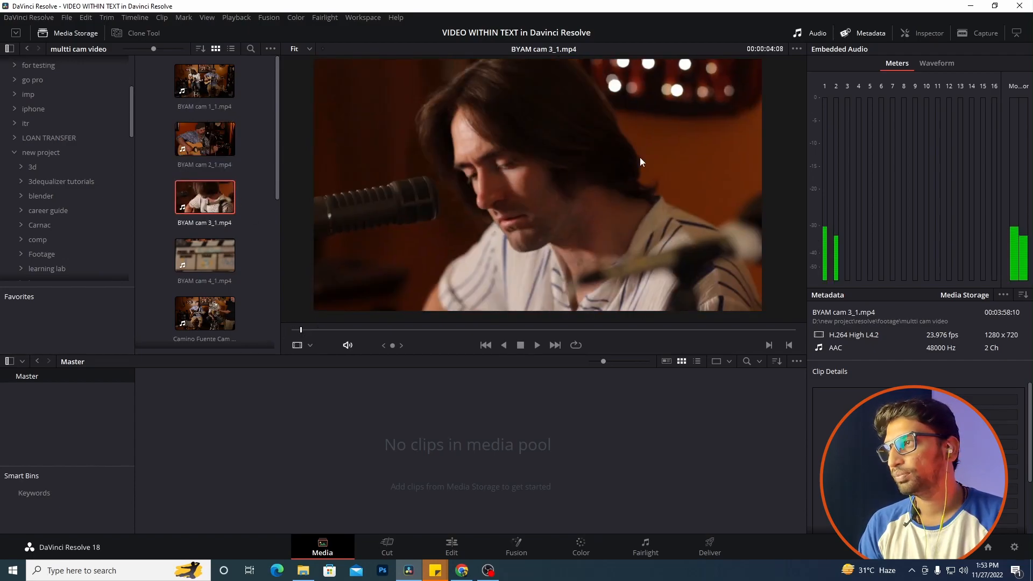
pyautogui.click(211, 250)
pyautogui.moveTo(312, 331); pyautogui.dragTo(322, 330)
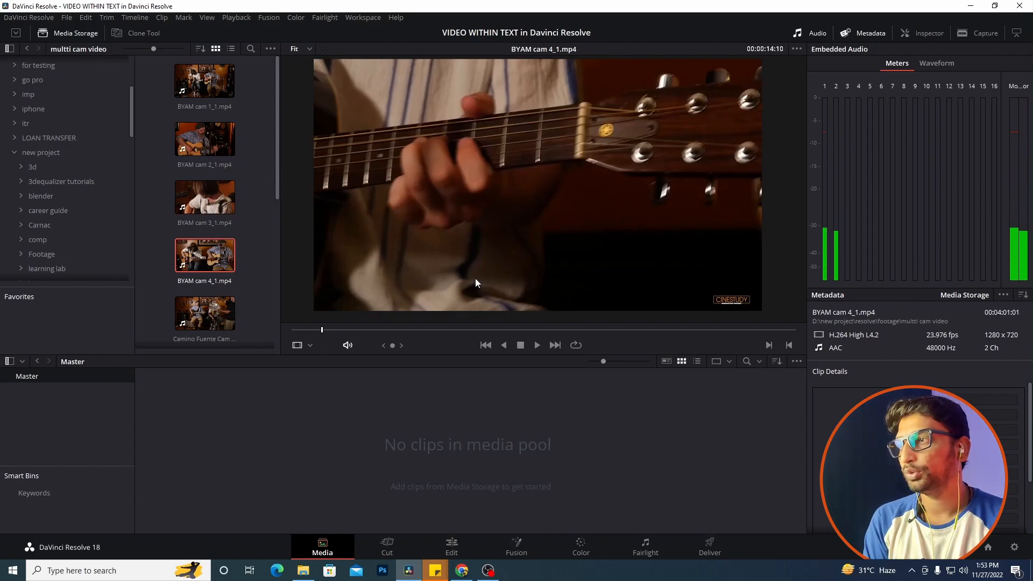
# - Add the four clips BYAM cam 1_1.mp4 through BYAM cam 4_1.mp4 to the media pool
pyautogui.click(206, 85)
pyautogui.keyDown('shift'); pyautogui.click(214, 263); pyautogui.keyUp('shift')
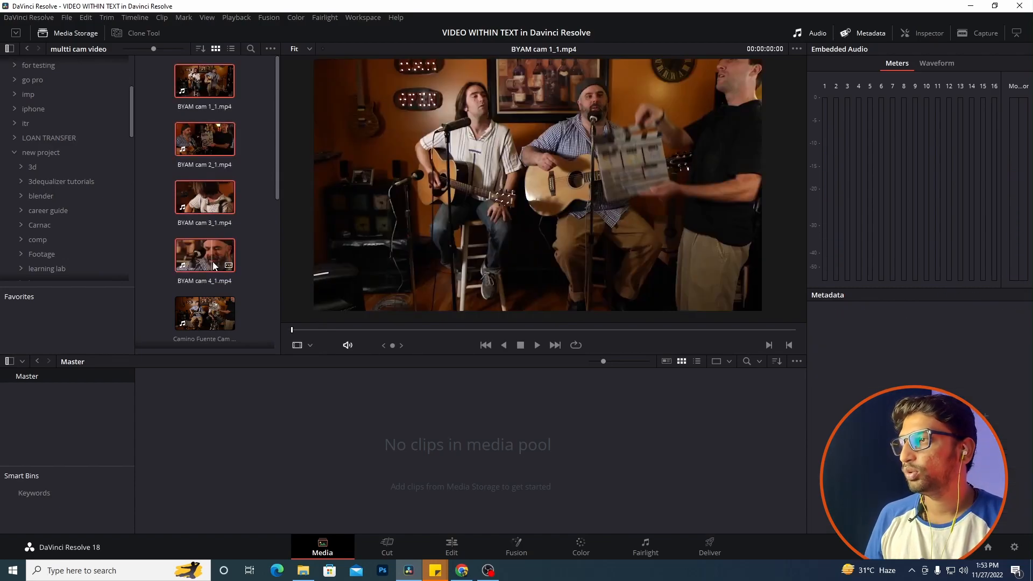
pyautogui.moveTo(214, 83); pyautogui.dragTo(252, 464)
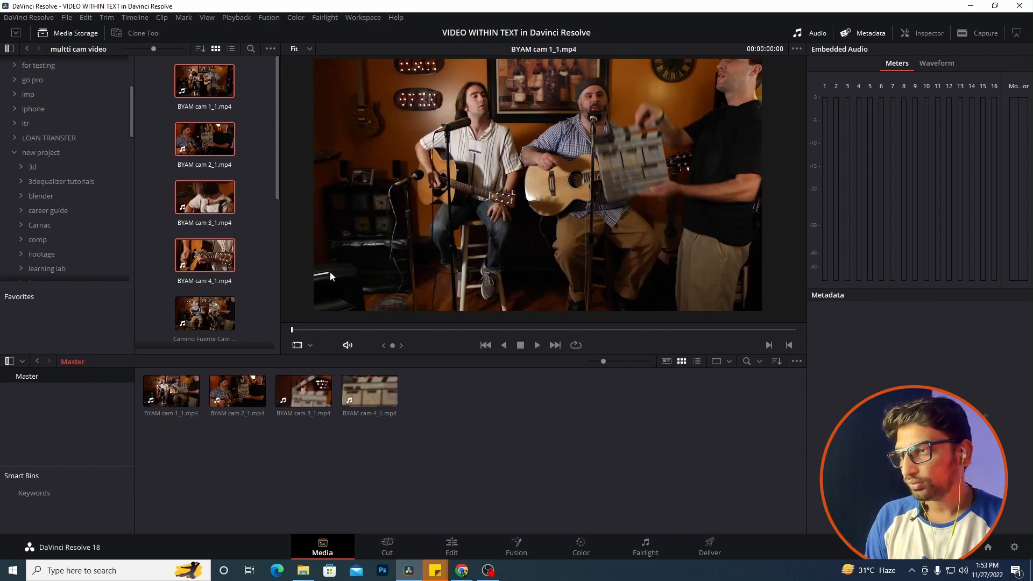
# - Create a multicam clip from the four BYAM cam clips in the media pool, with angle sync set to Sound
pyautogui.click(236, 390)
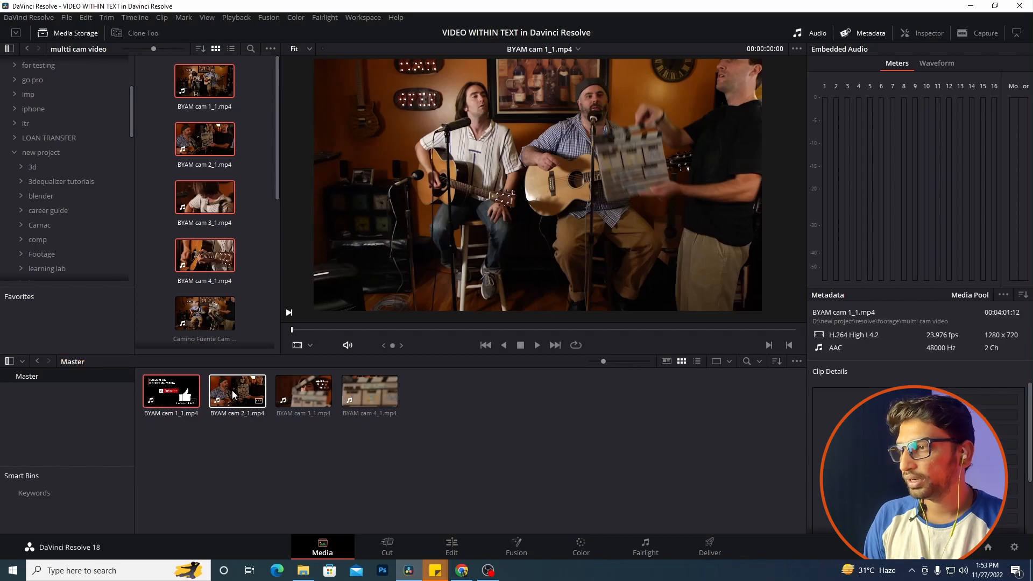
pyautogui.click(389, 399)
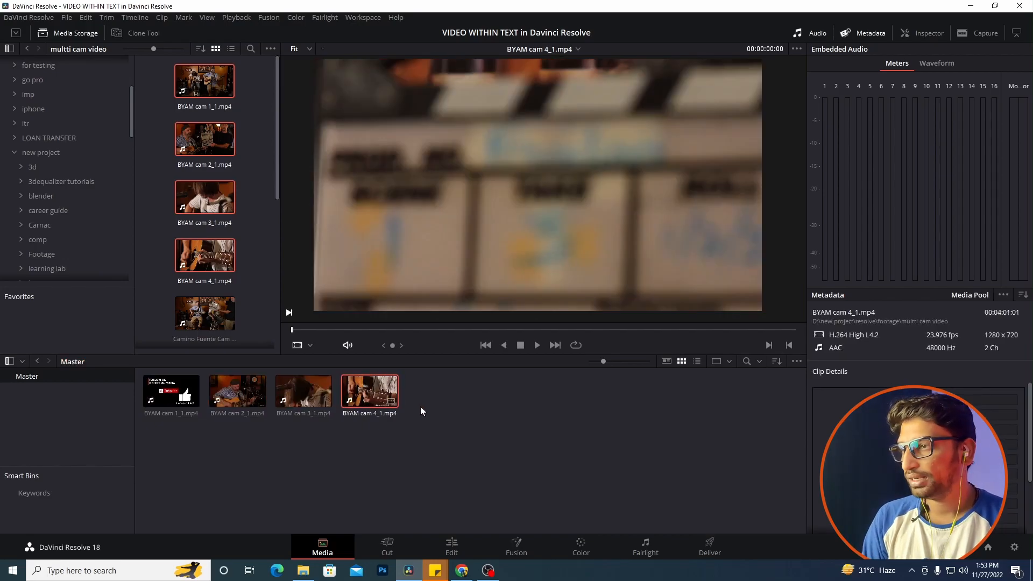
pyautogui.click(442, 415)
pyautogui.moveTo(489, 435); pyautogui.dragTo(164, 390)
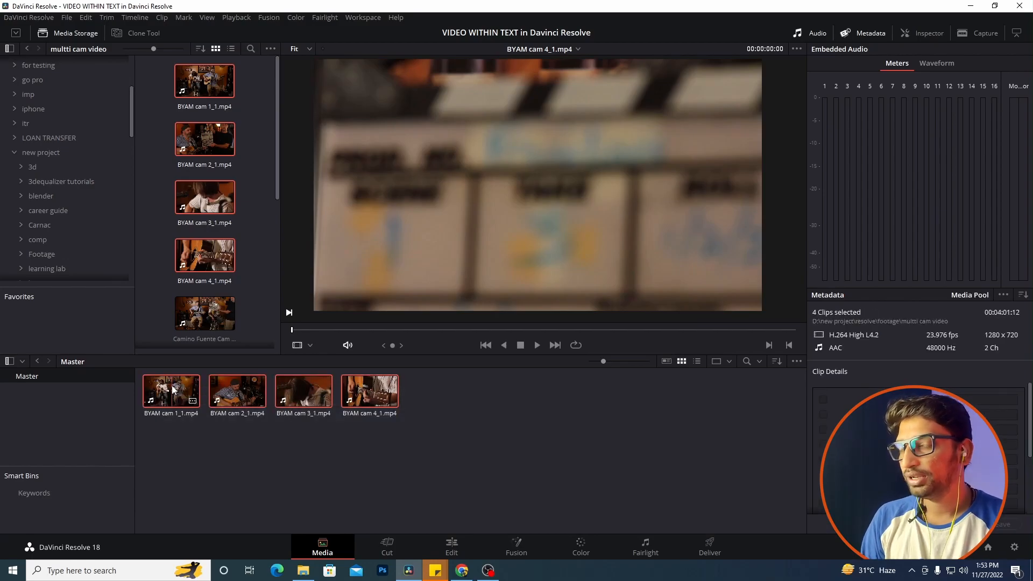
pyautogui.rightClick(244, 395)
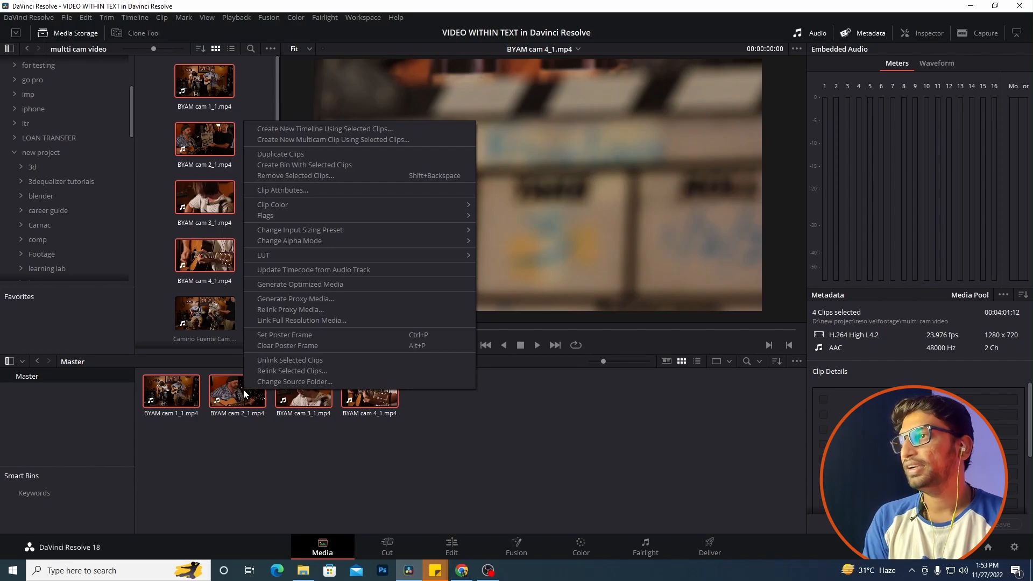
pyautogui.click(401, 140)
pyautogui.moveTo(521, 197); pyautogui.dragTo(529, 159)
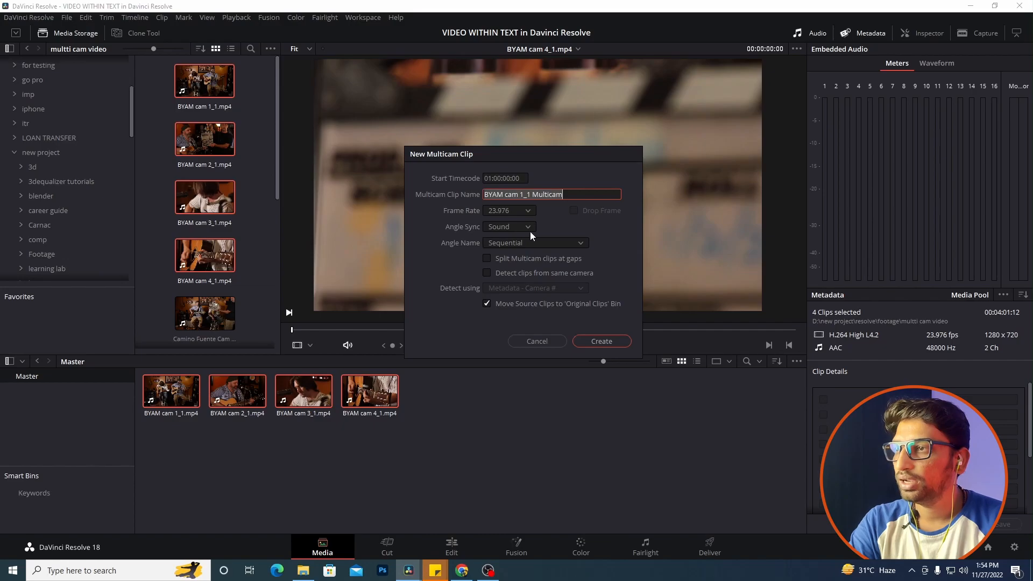
pyautogui.click(528, 227)
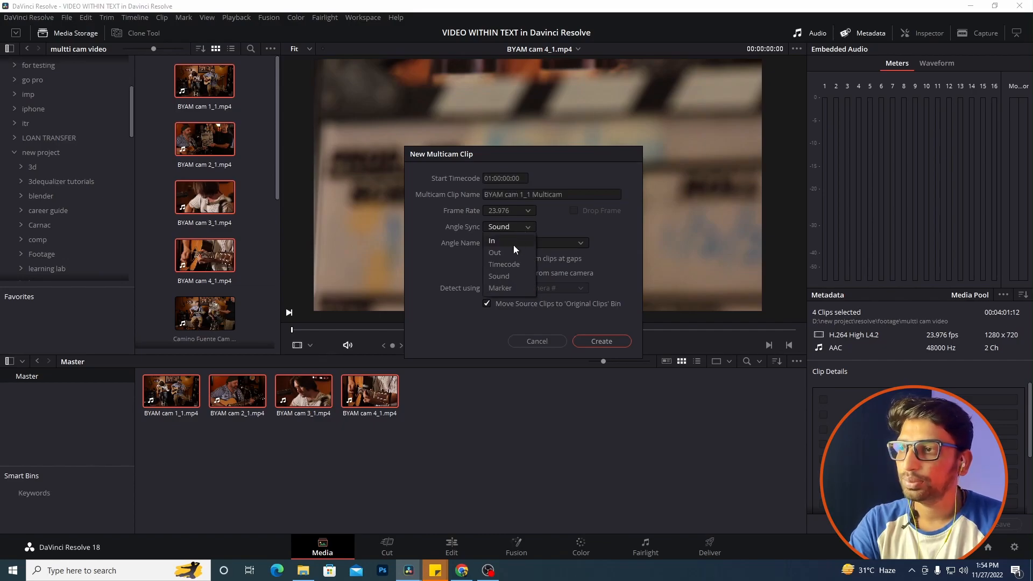
pyautogui.click(511, 274)
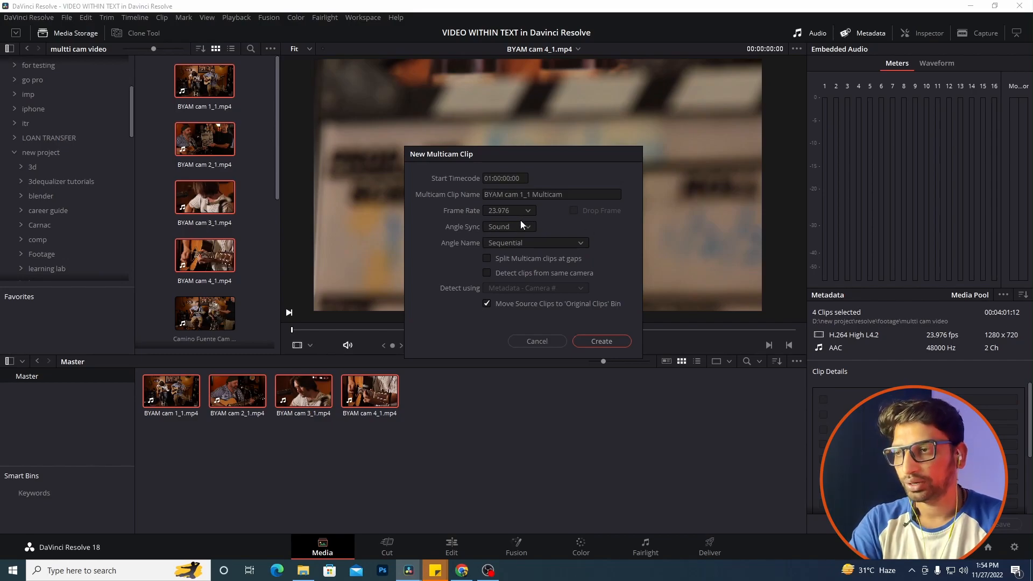
pyautogui.click(617, 345)
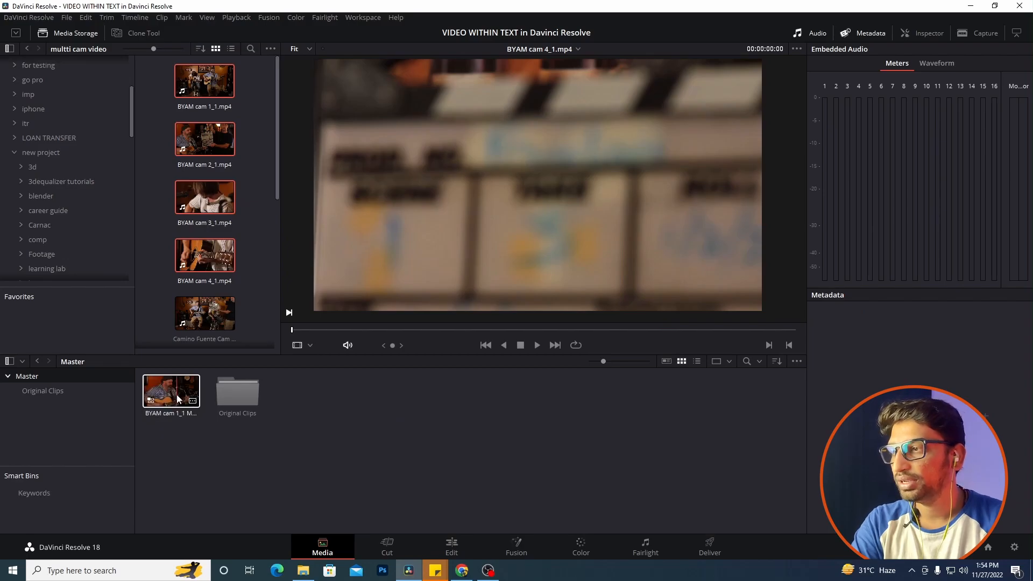
# - Look at the source clips inside the Original Clips bin and return to the Master bin
pyautogui.click(245, 400)
pyautogui.doubleClick(258, 395)
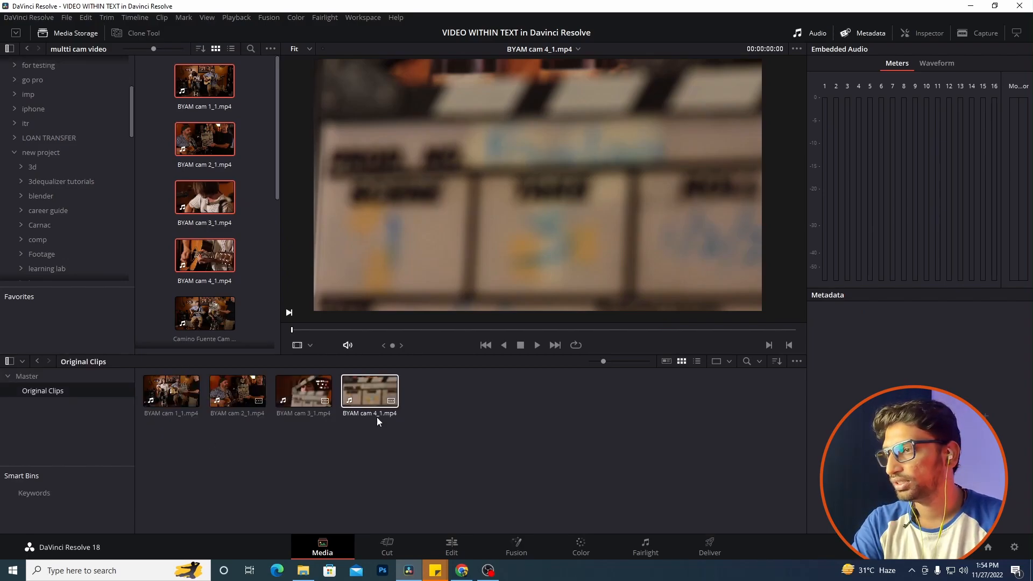
pyautogui.click(30, 376)
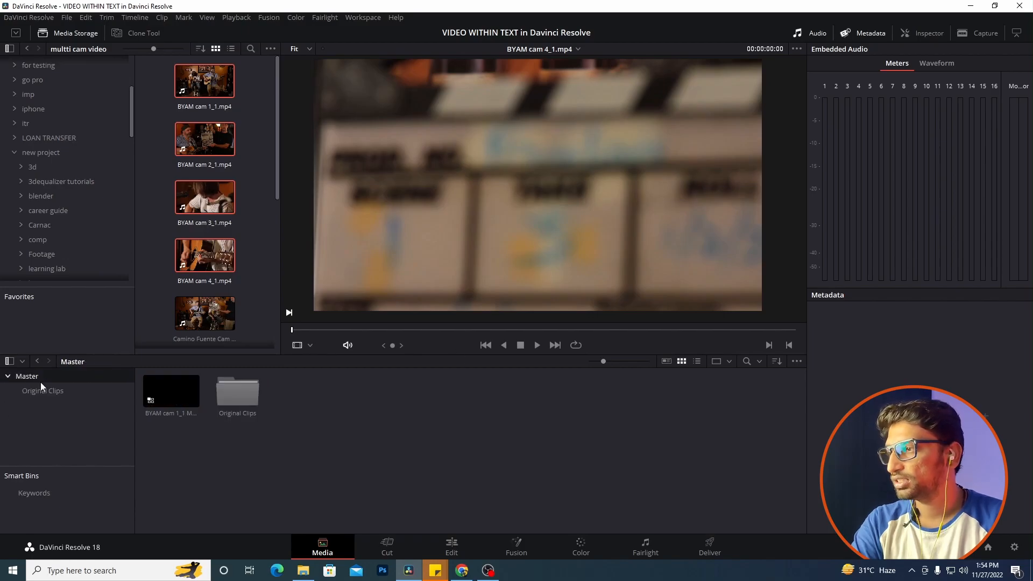
# - Load the new multicam clip in the viewer and scrub through its angles to check their sync
pyautogui.click(174, 396)
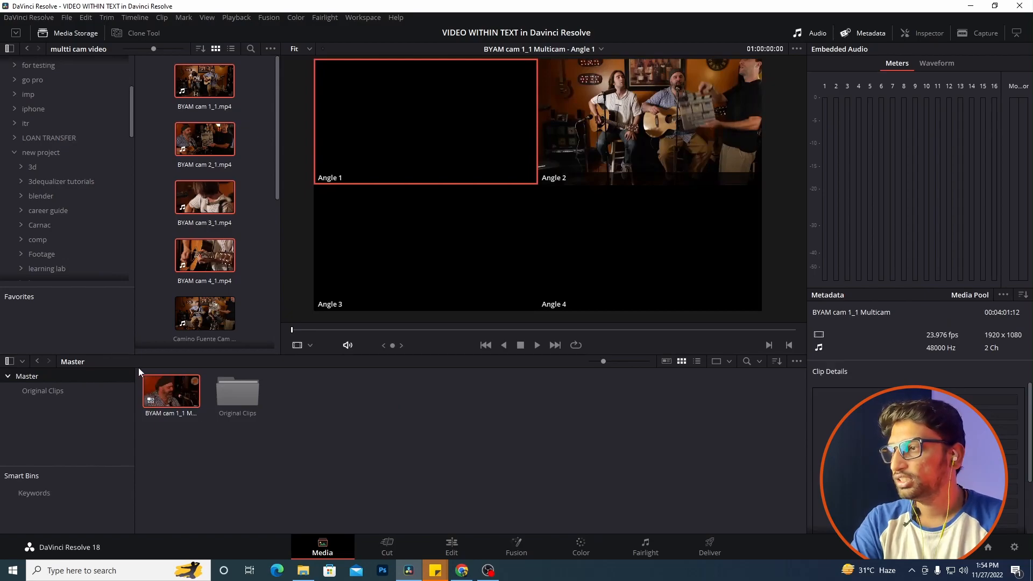
pyautogui.click(368, 330)
pyautogui.moveTo(369, 330); pyautogui.dragTo(406, 331)
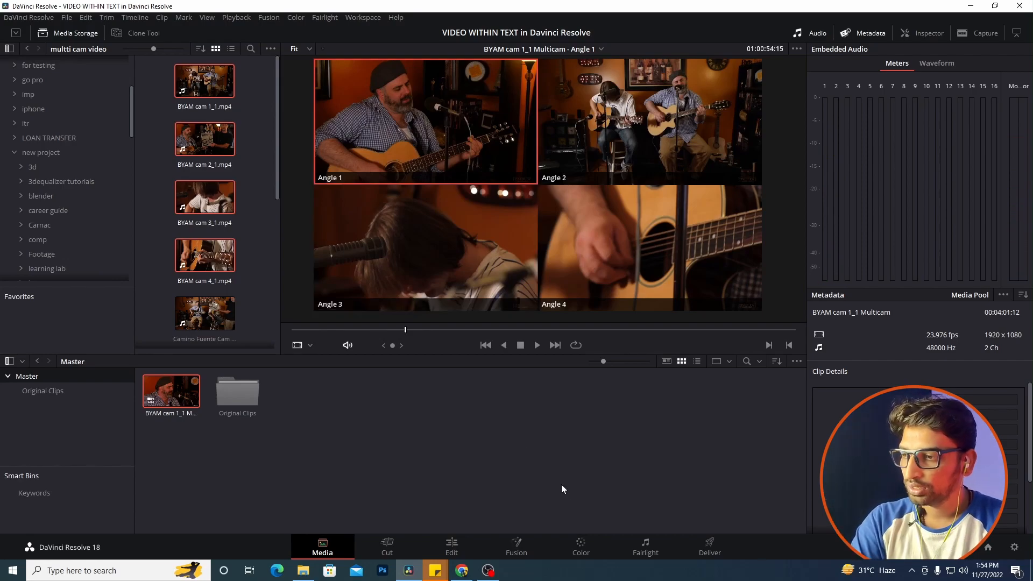
# - On the Edit page, use a single viewer, show the media pool and place the multicam clip on a new timeline
pyautogui.click(452, 545)
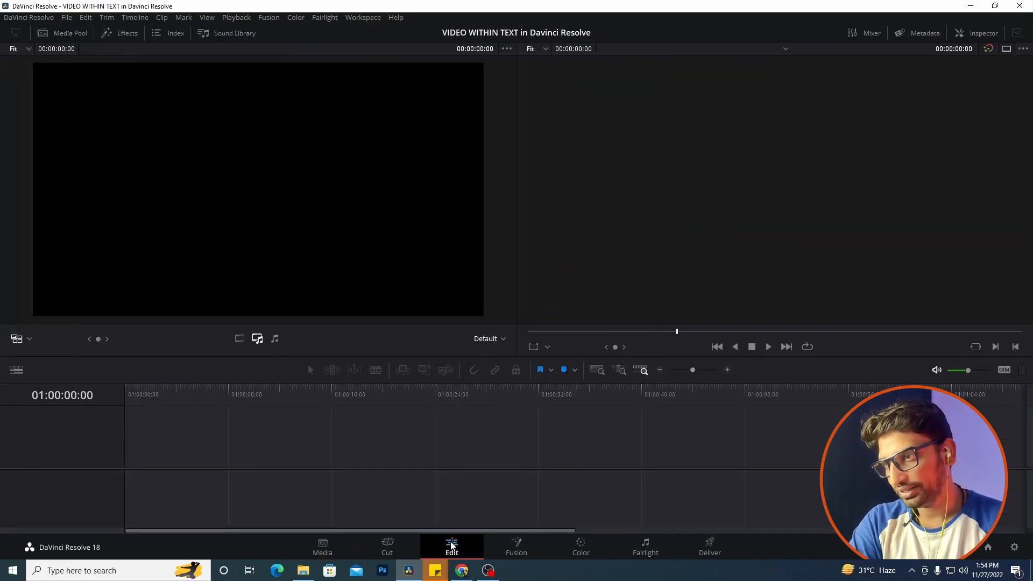
pyautogui.click(1006, 49)
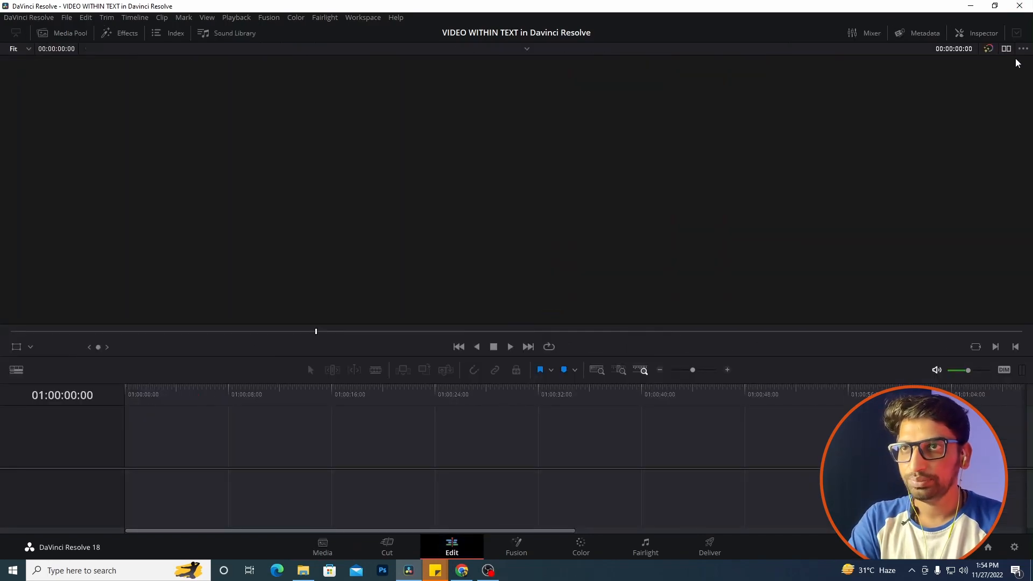
pyautogui.click(61, 33)
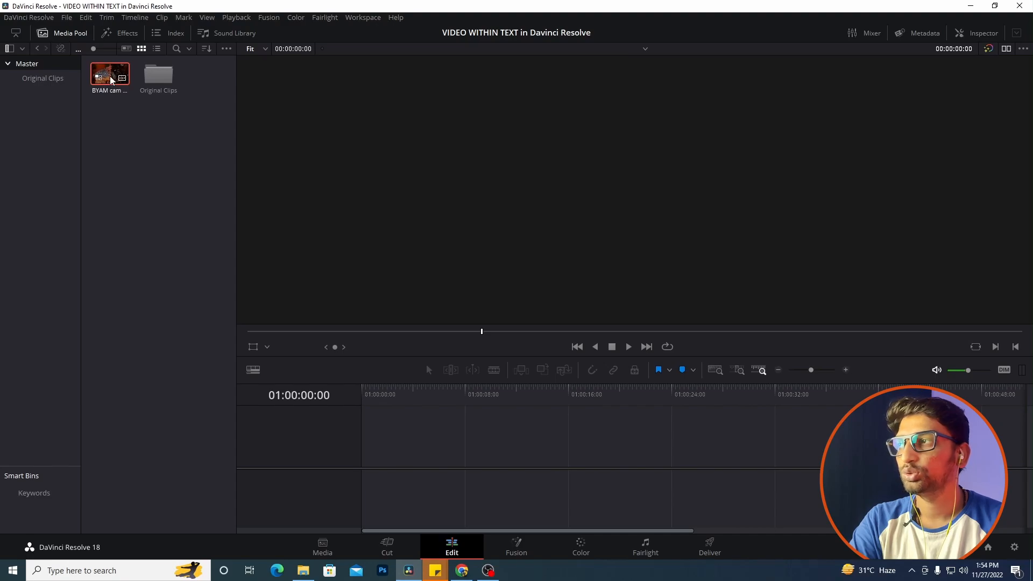
pyautogui.moveTo(112, 80)
pyautogui.mouseDown()
pyautogui.moveTo(474, 482)
pyautogui.moveTo(367, 482)
pyautogui.mouseUp()
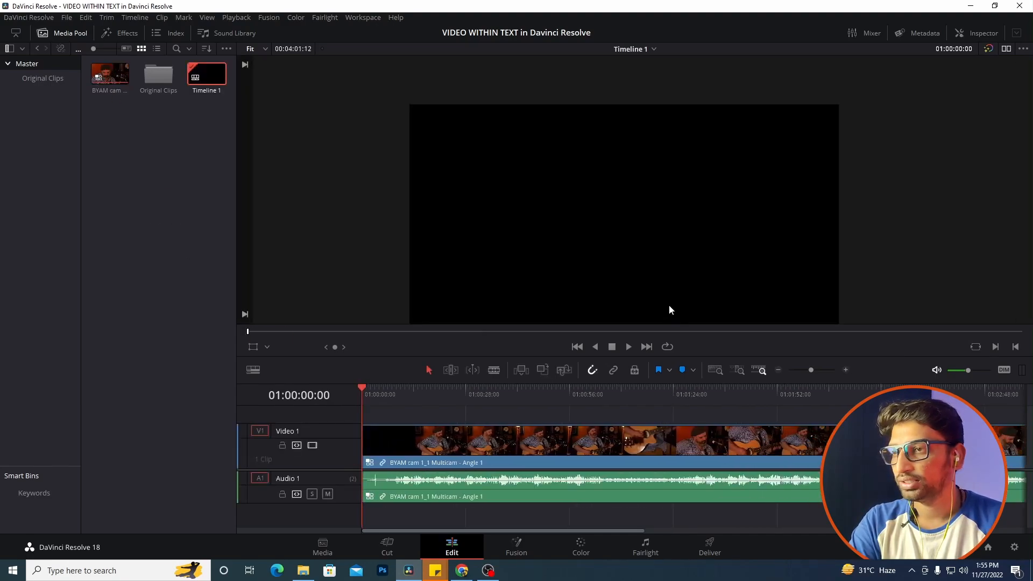
# - Play the timeline briefly from about 01:00:23:22 with the whole frame fitted in view
pyautogui.moveTo(441, 390); pyautogui.dragTo(450, 391)
pyautogui.moveTo(762, 151); pyautogui.dragTo(735, 174)
pyautogui.scroll(-1, 776, 163)
pyautogui.click(628, 346)
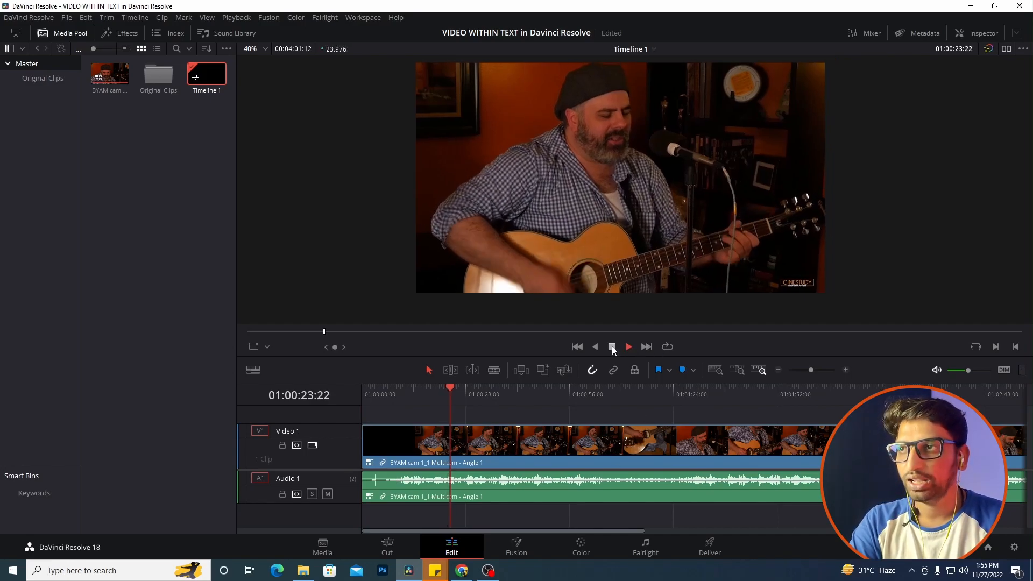
pyautogui.moveTo(820, 171); pyautogui.dragTo(797, 183)
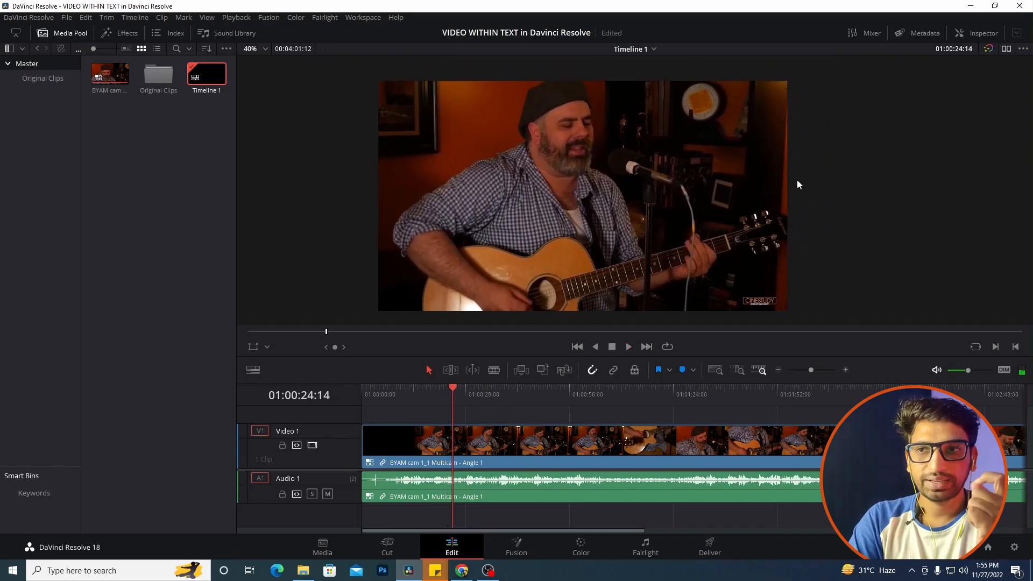
# - Switch the multicam clip on the Video 1 track to Angle 2
pyautogui.rightClick(613, 435)
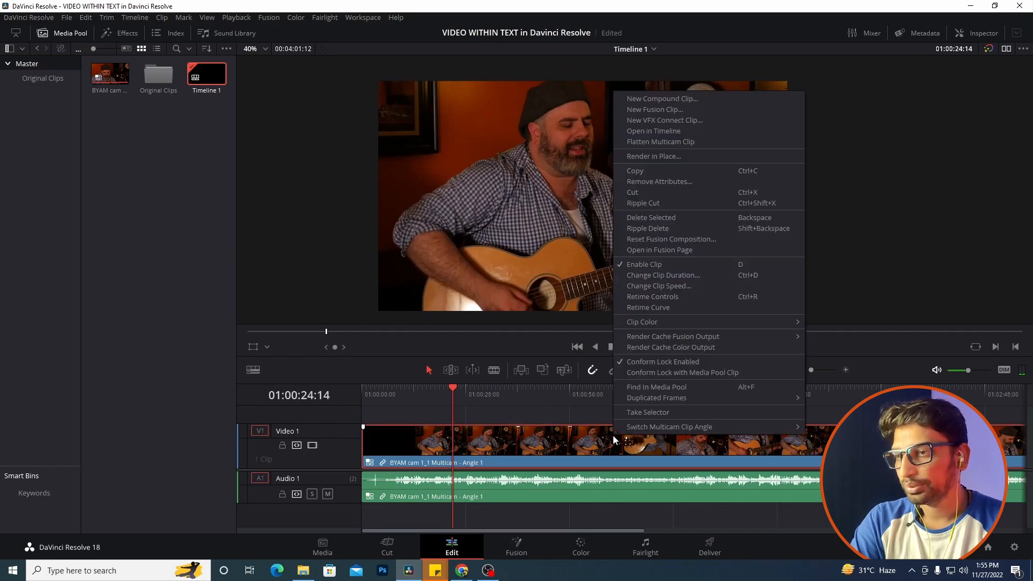
pyautogui.moveTo(667, 431)
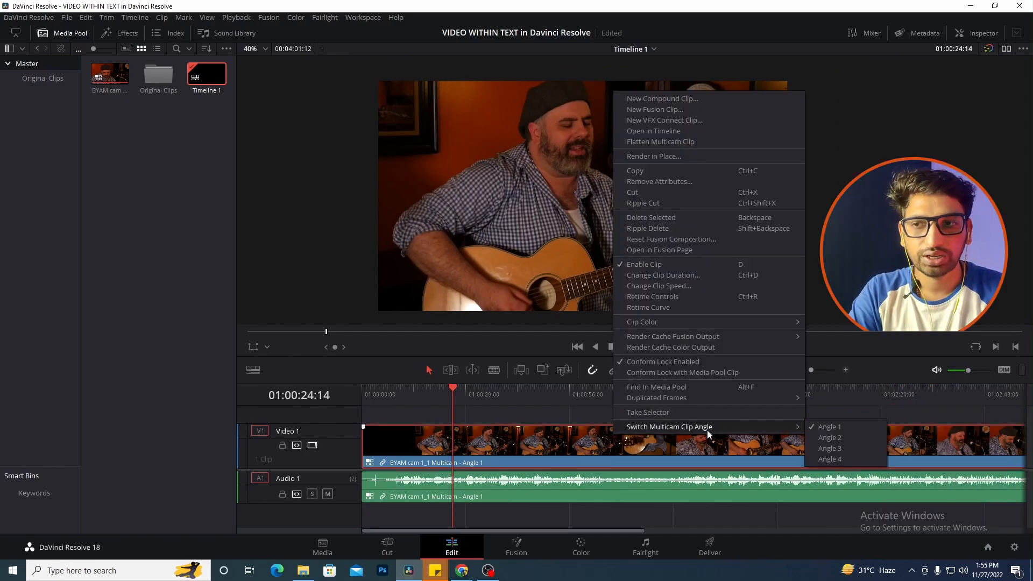
pyautogui.click(852, 438)
# - Preview Angle 3 and Angle 4 for the multicam clip on the Video 1 track, ending back on Angle 2
pyautogui.rightClick(611, 442)
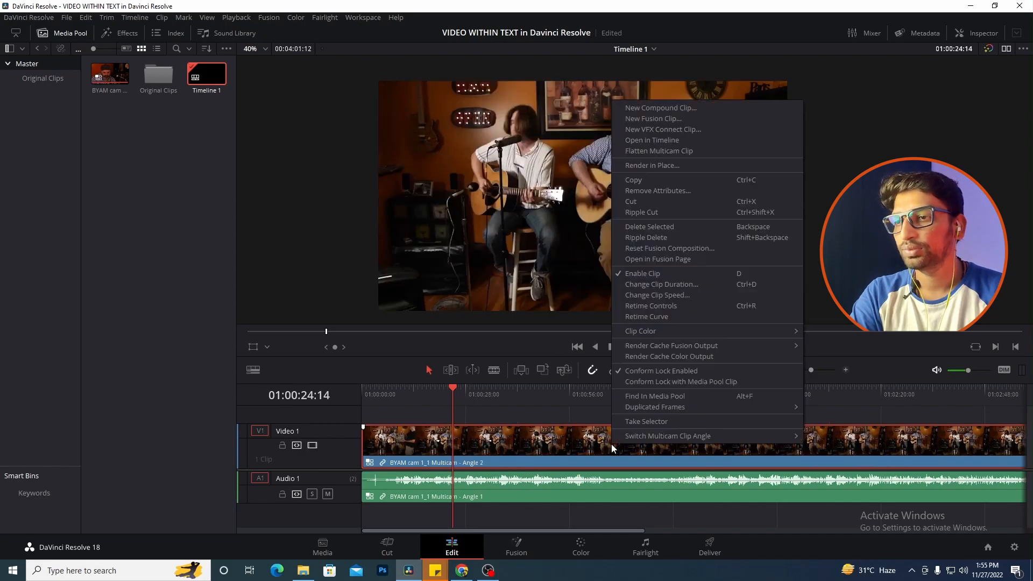
pyautogui.moveTo(733, 437)
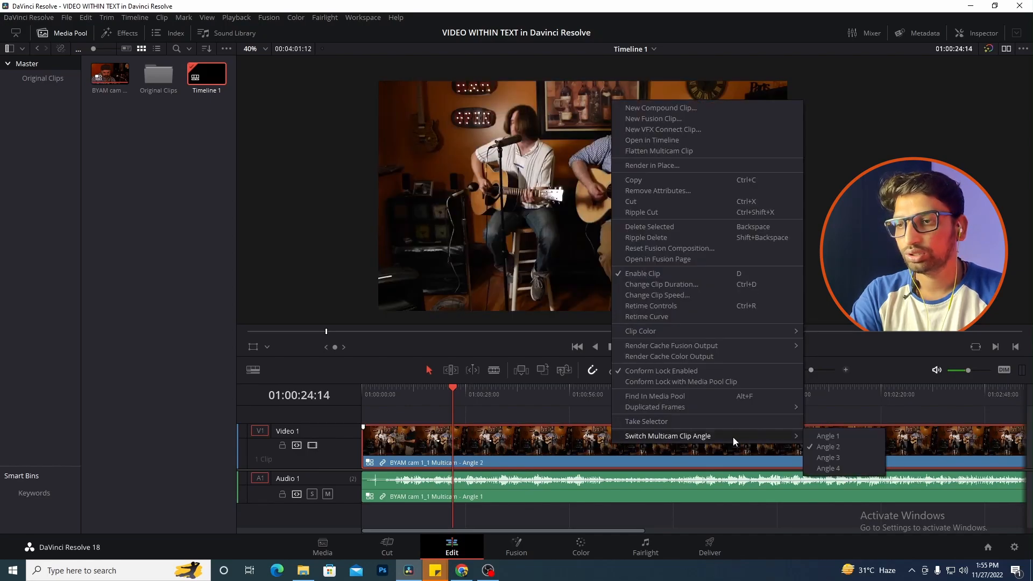
pyautogui.click(843, 457)
pyautogui.rightClick(721, 461)
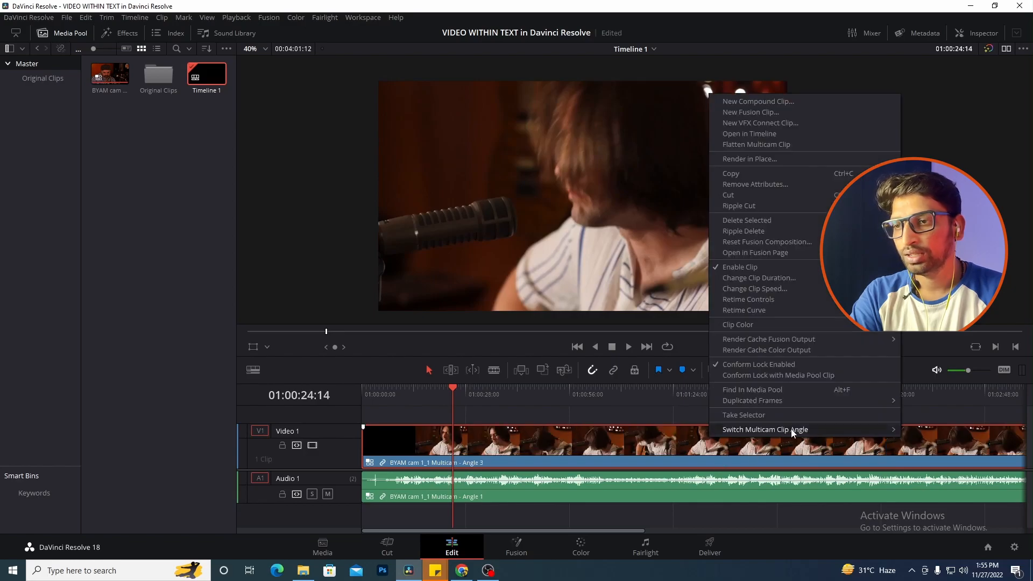
pyautogui.moveTo(794, 430)
pyautogui.click(935, 463)
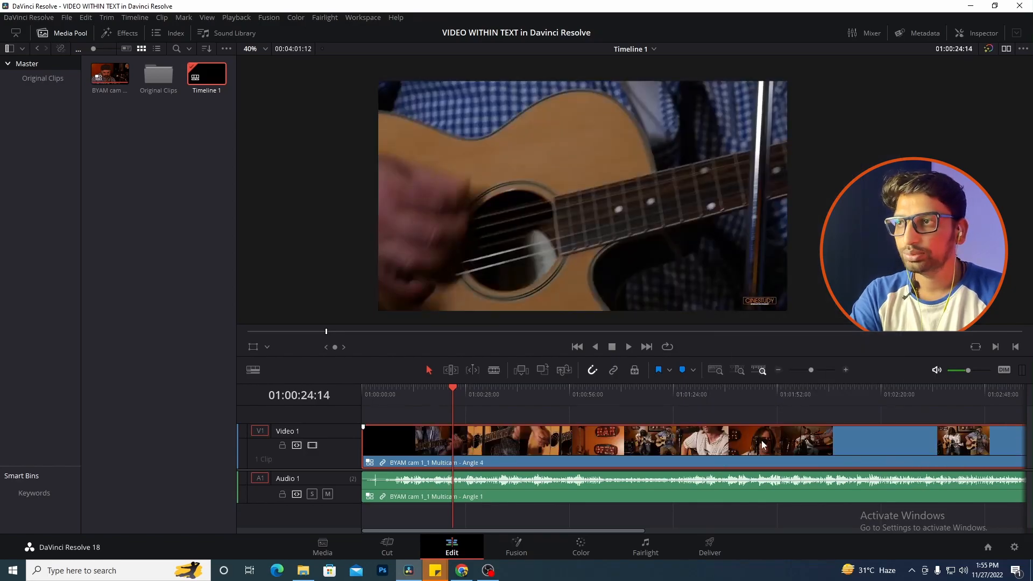
pyautogui.rightClick(722, 444)
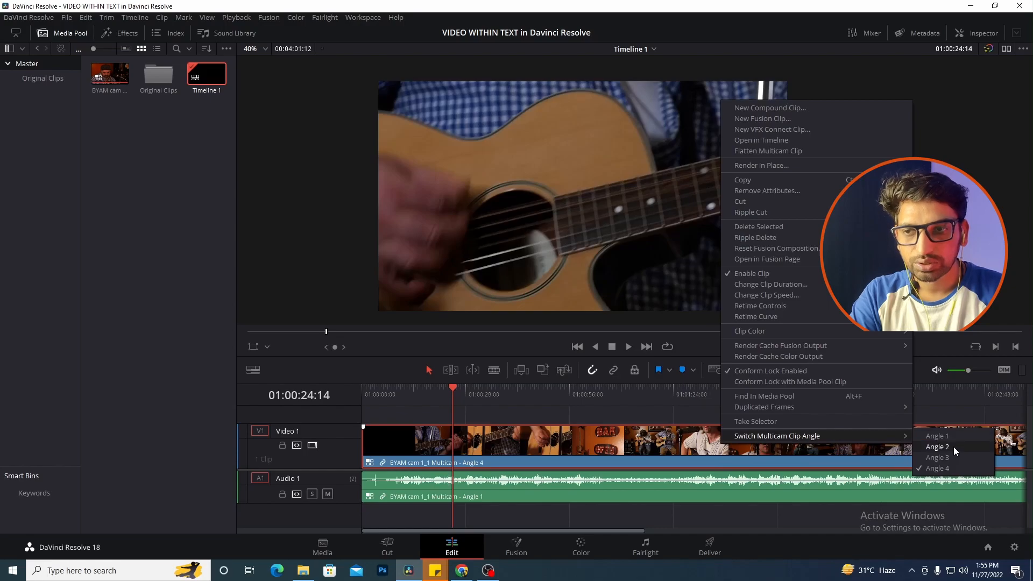
pyautogui.click(954, 446)
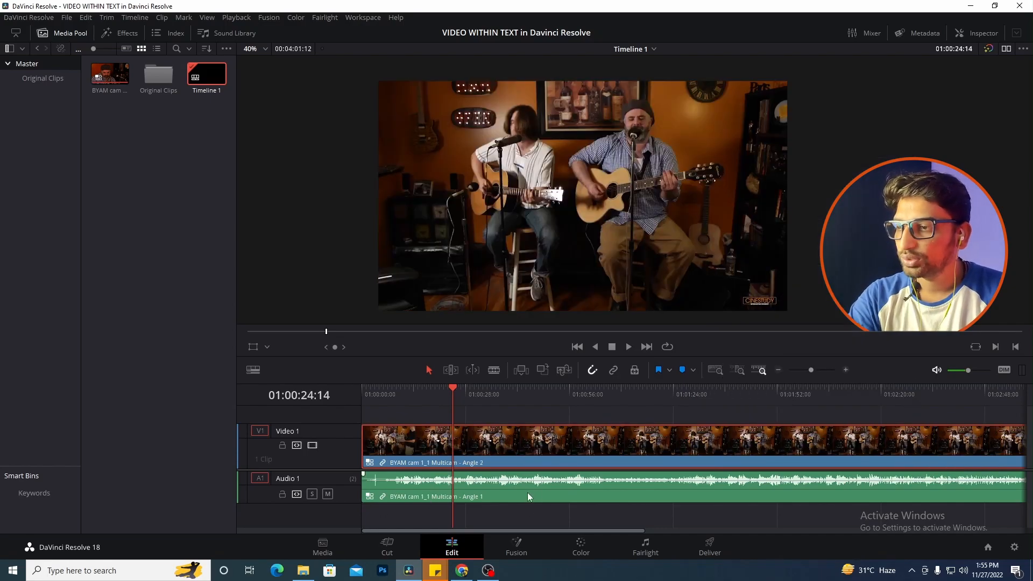
# - Switch the multicam clip's audio on the Audio 1 track to Angle 3
pyautogui.click(557, 489)
pyautogui.rightClick(557, 490)
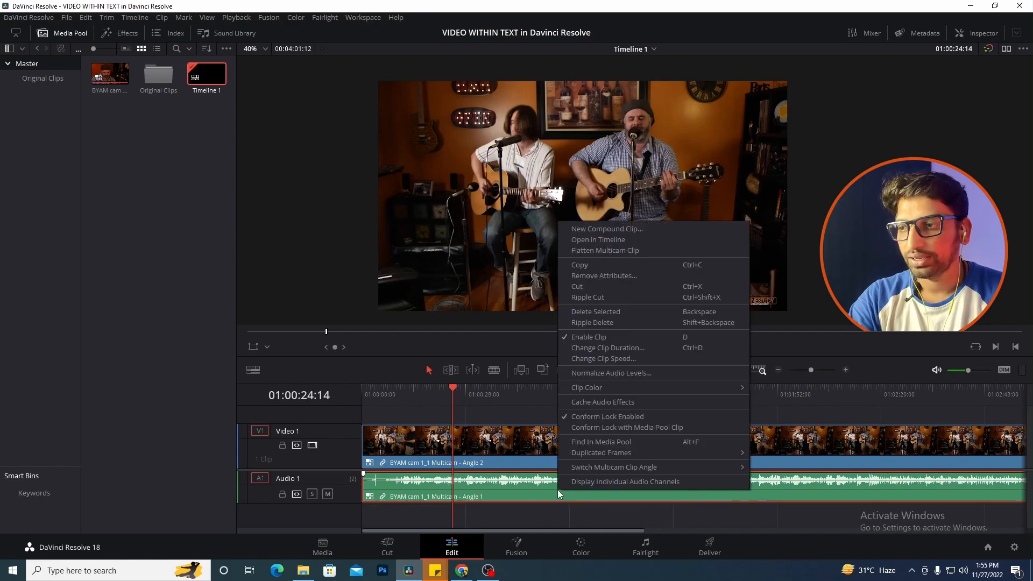
pyautogui.moveTo(644, 466)
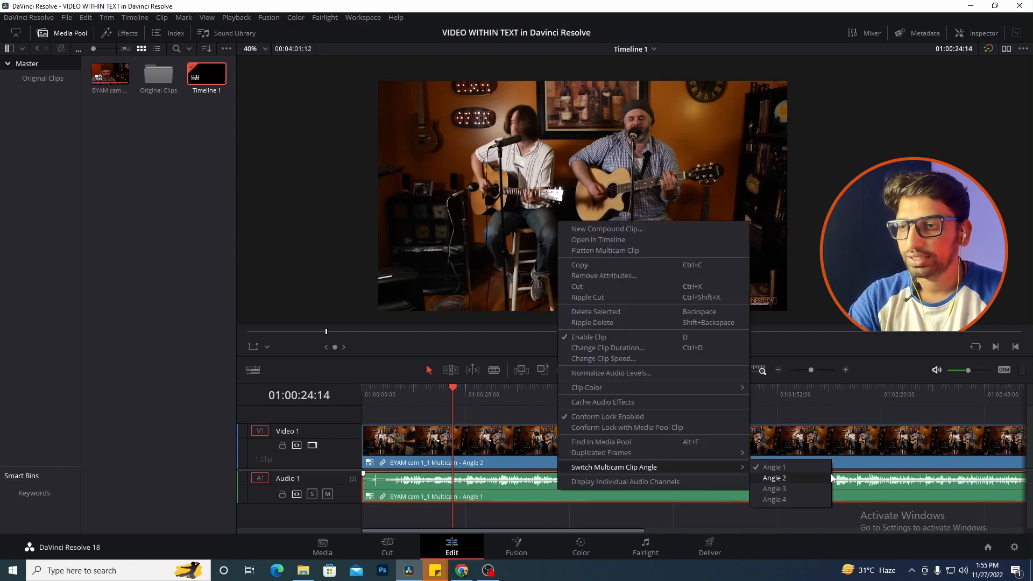
pyautogui.click(792, 493)
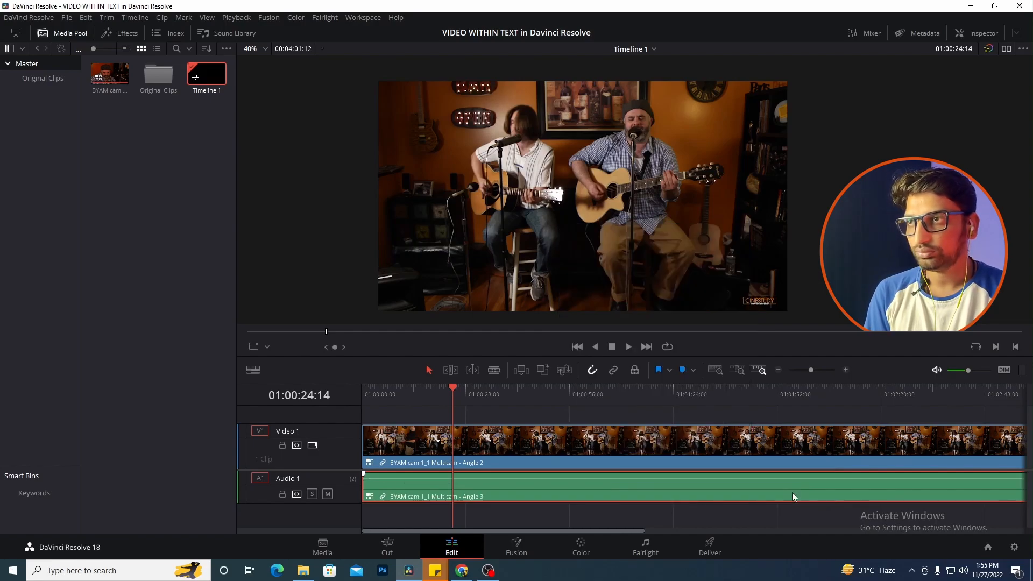
pyautogui.rightClick(661, 493)
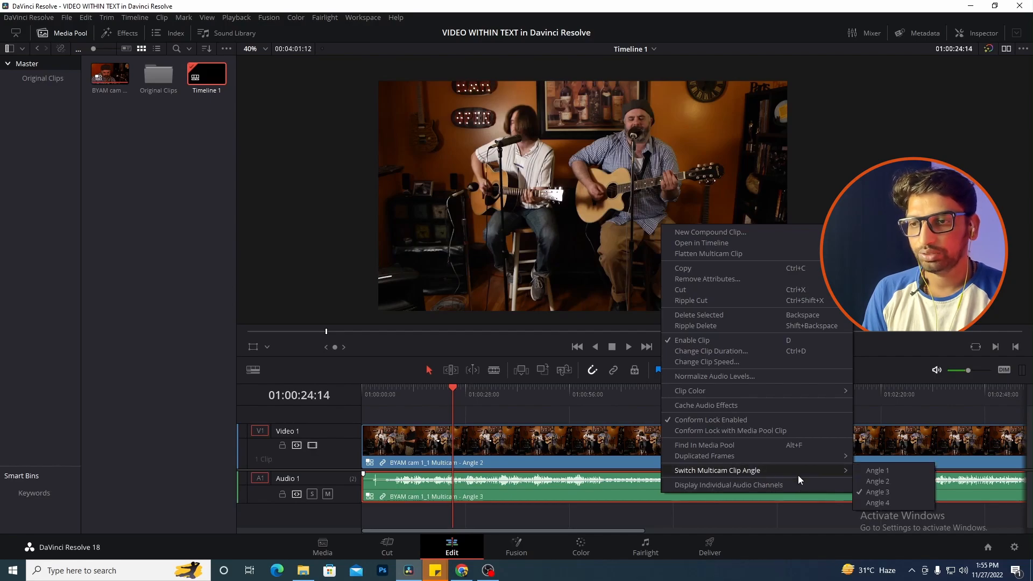
# - With the playhead at 01:00:42:08 and the video clip selected, hide the media pool and show the Multicam view in a dual-viewer layout
pyautogui.moveTo(460, 388); pyautogui.dragTo(518, 405)
pyautogui.click(648, 446)
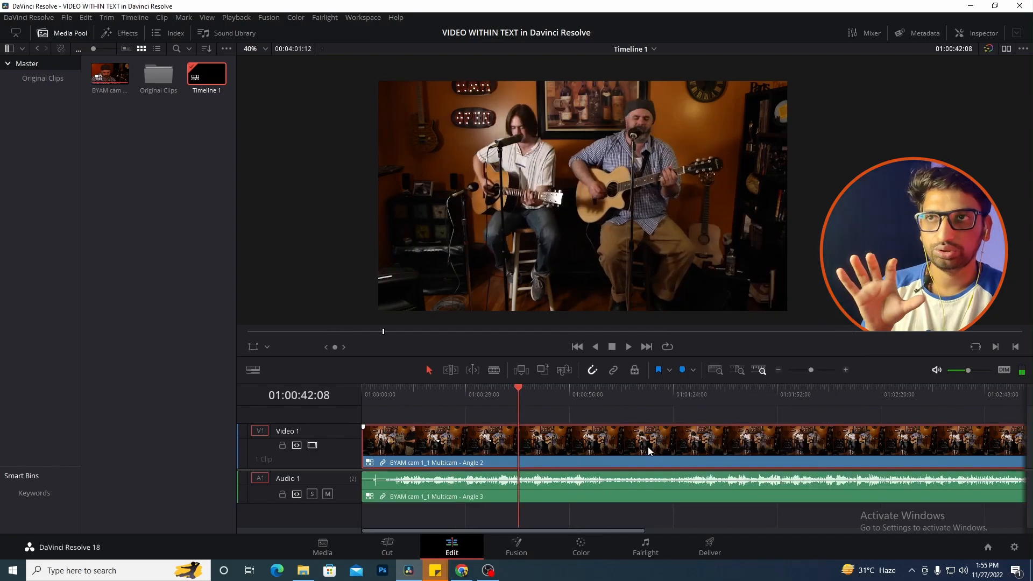
pyautogui.click(62, 30)
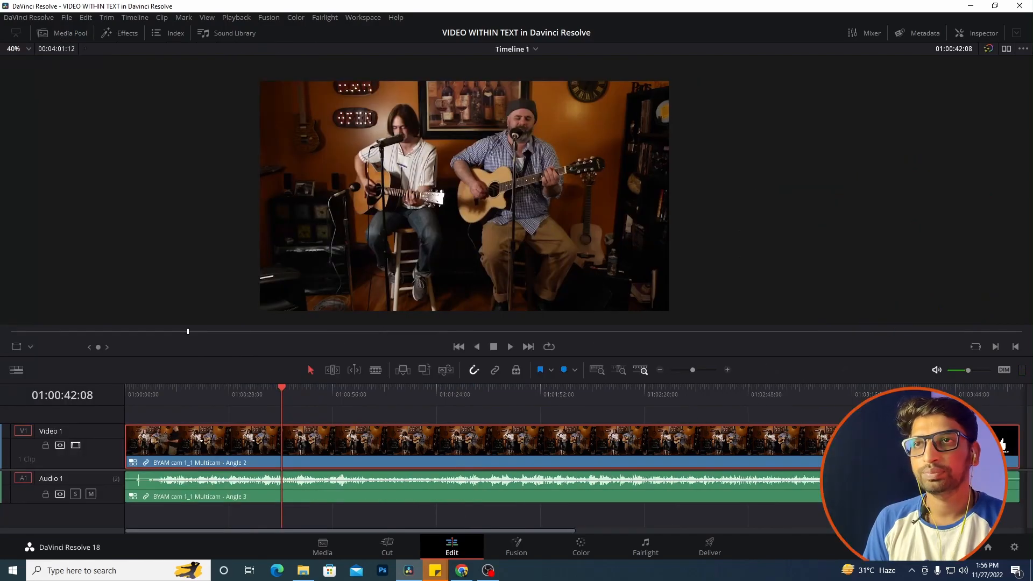
pyautogui.click(1007, 49)
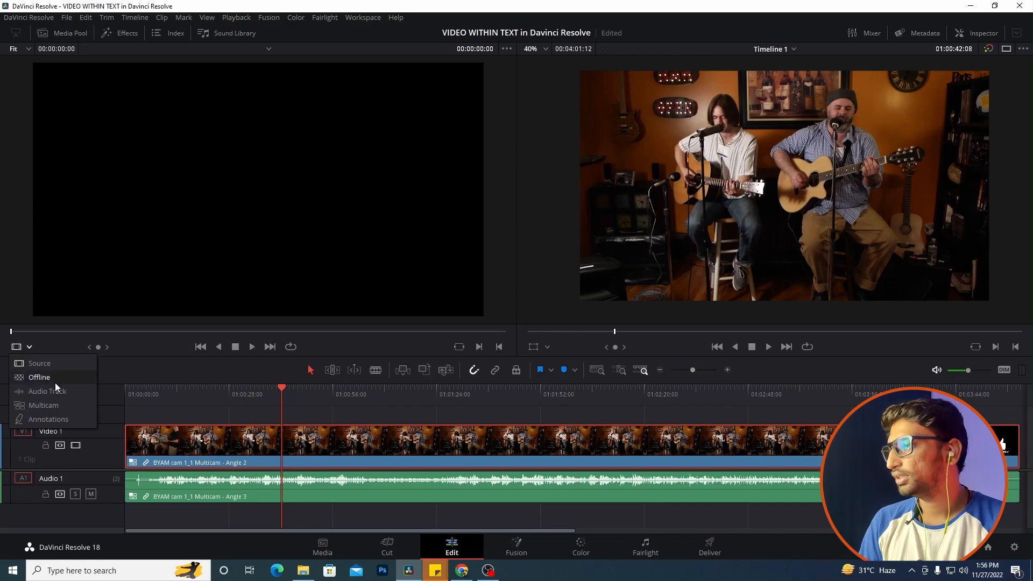
pyautogui.click(63, 403)
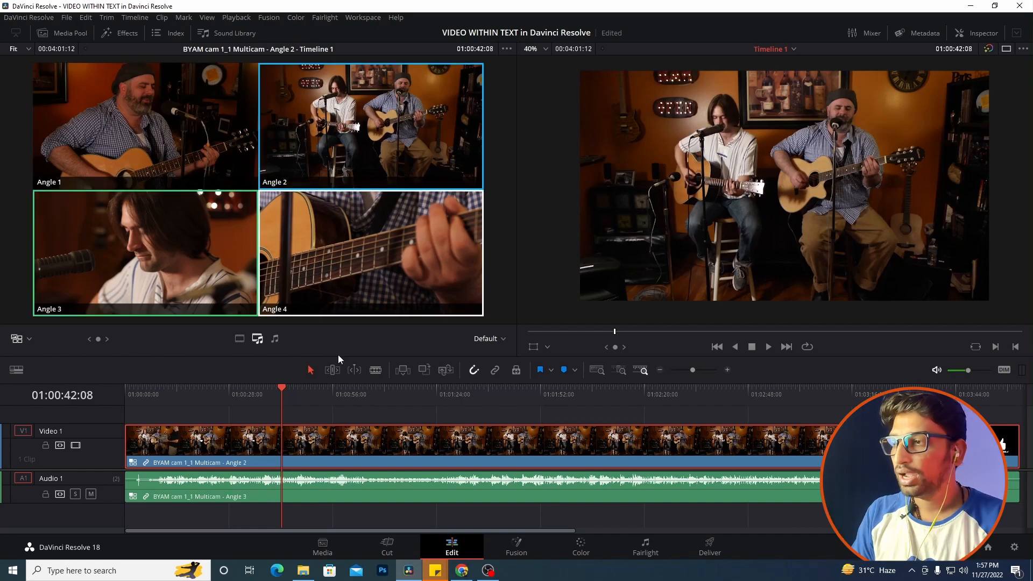
# - Play the timeline from its start, split the multicam clip at 01:00:06:09 and ripple-delete the opening slate section
pyautogui.moveTo(283, 388); pyautogui.dragTo(117, 405)
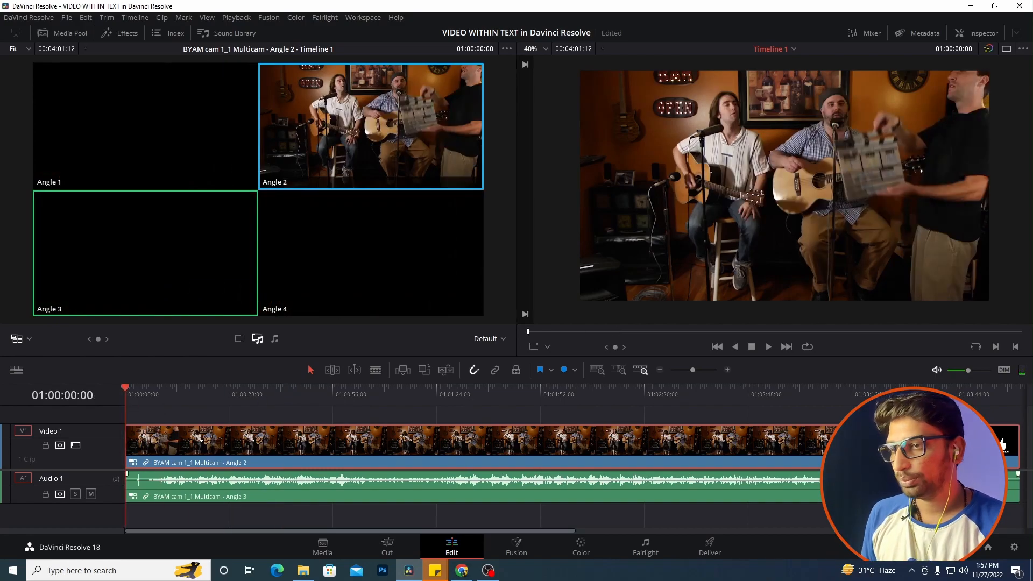
pyautogui.moveTo(693, 370); pyautogui.dragTo(699, 367)
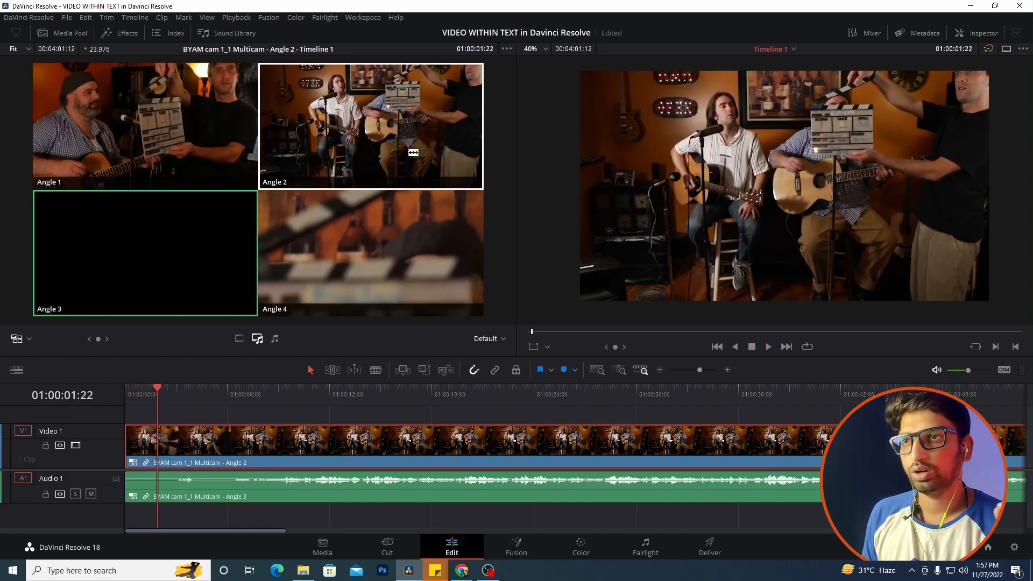
pyautogui.press('space')
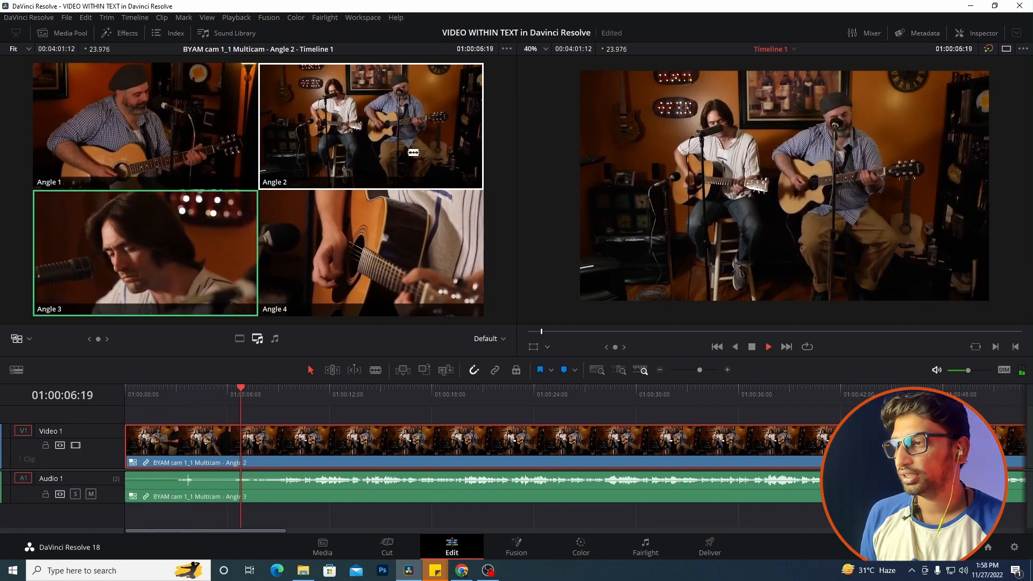
pyautogui.press('space')
pyautogui.click(234, 400)
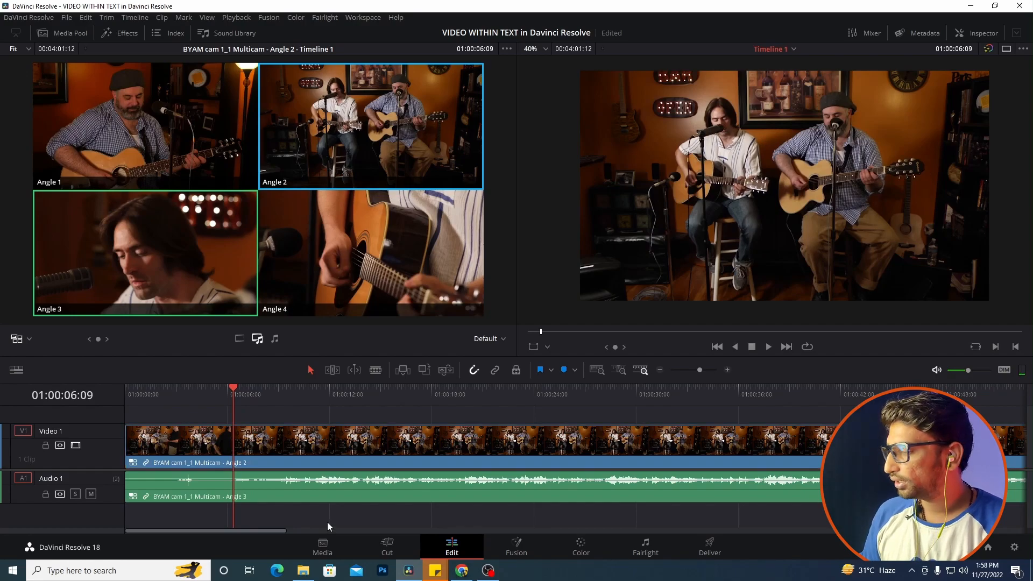
pyautogui.hotkey('ctrl', 'b')
pyautogui.moveTo(192, 406); pyautogui.dragTo(209, 494)
pyautogui.press('Delete')
# - Play the trimmed timeline from its start and adjust the monitoring volume to -13 dB
pyautogui.press('space')
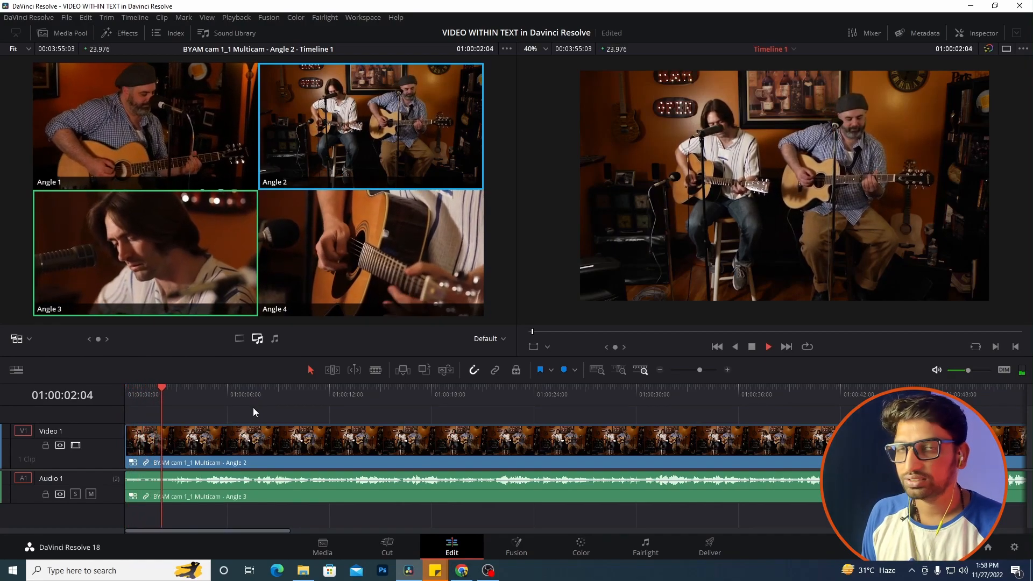
pyautogui.press('space')
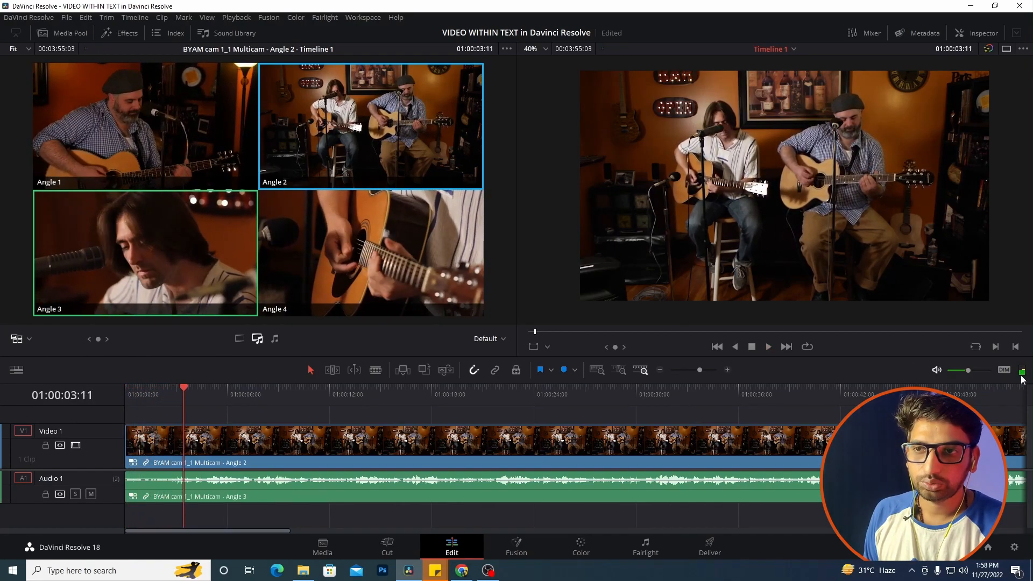
pyautogui.moveTo(966, 372); pyautogui.dragTo(956, 374)
pyautogui.press('space')
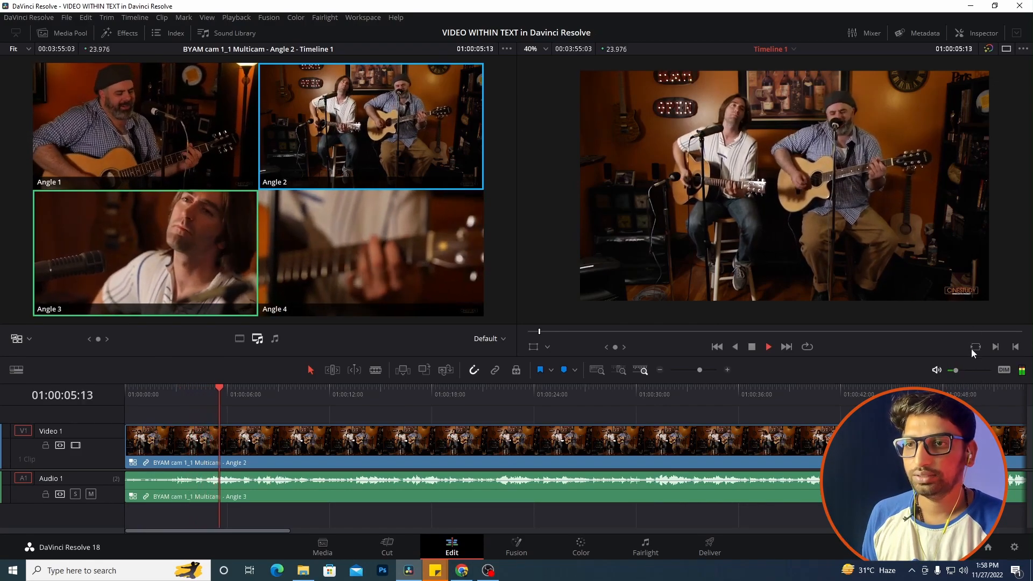
pyautogui.moveTo(962, 372); pyautogui.dragTo(973, 370)
pyautogui.press('space')
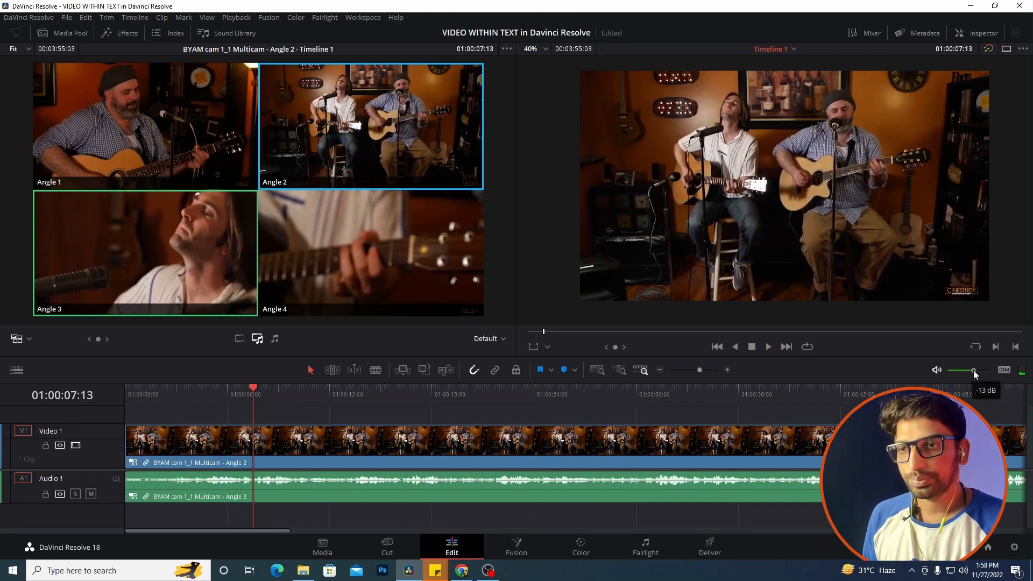
# - Play through the opening to find the first switch point, and cut the multicam clip to Angle 1 at 01:00:04:13
pyautogui.click(211, 393)
pyautogui.click(186, 399)
pyautogui.press('space')
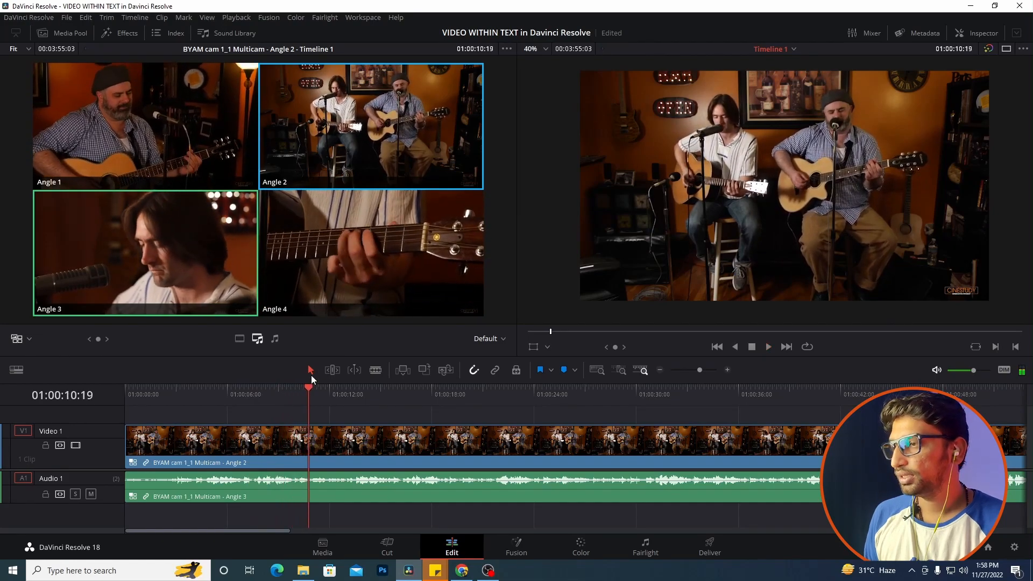
pyautogui.moveTo(299, 392); pyautogui.dragTo(170, 417)
pyautogui.press('space')
pyautogui.press('space')
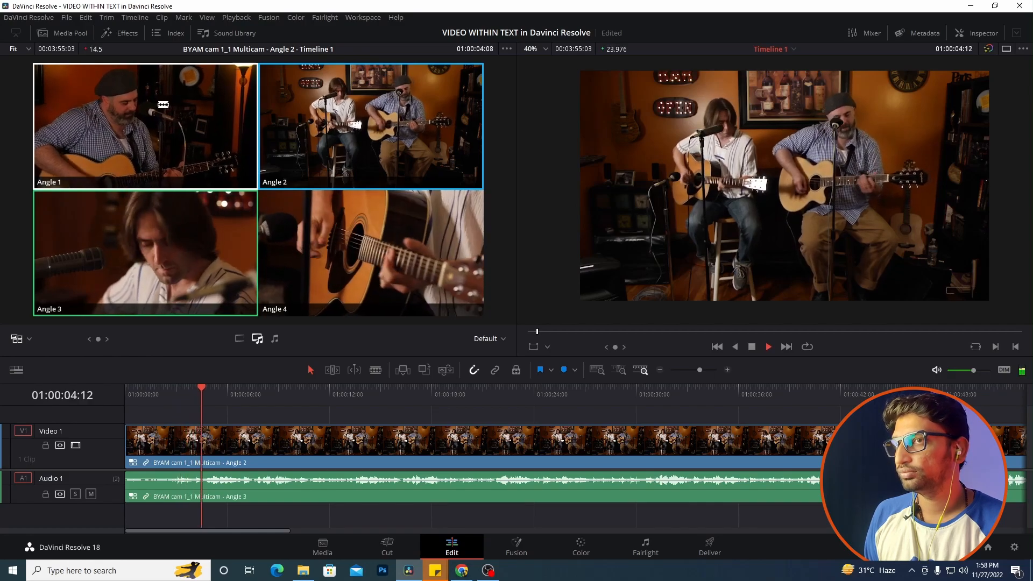
pyautogui.press('space')
pyautogui.moveTo(217, 399); pyautogui.dragTo(202, 404)
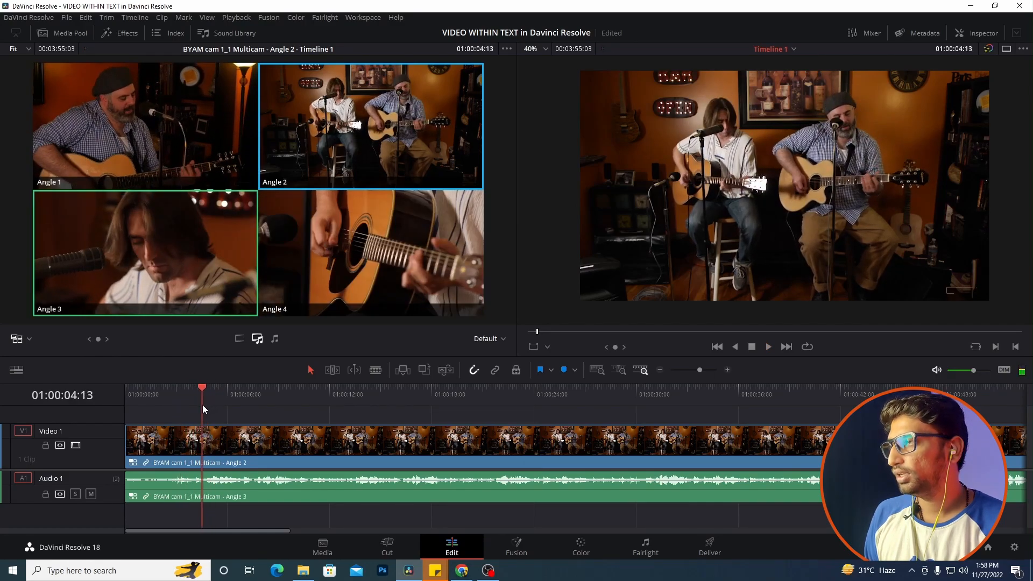
pyautogui.click(174, 141)
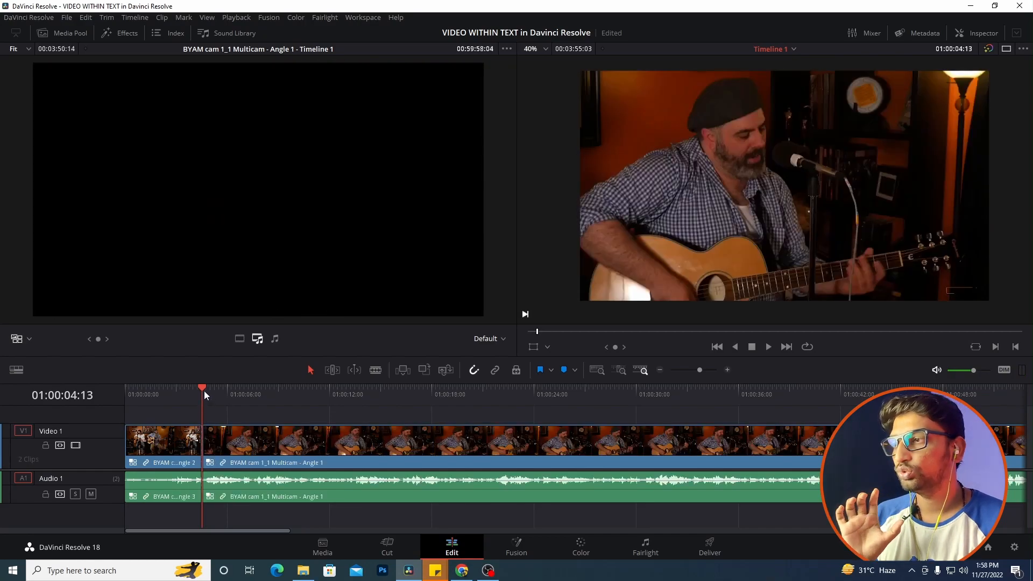
# - Lower the monitoring volume, play on from the first cut and cut the multicam clip to Angle 4 at 01:00:07:15
pyautogui.click(155, 393)
pyautogui.moveTo(155, 393); pyautogui.dragTo(208, 398)
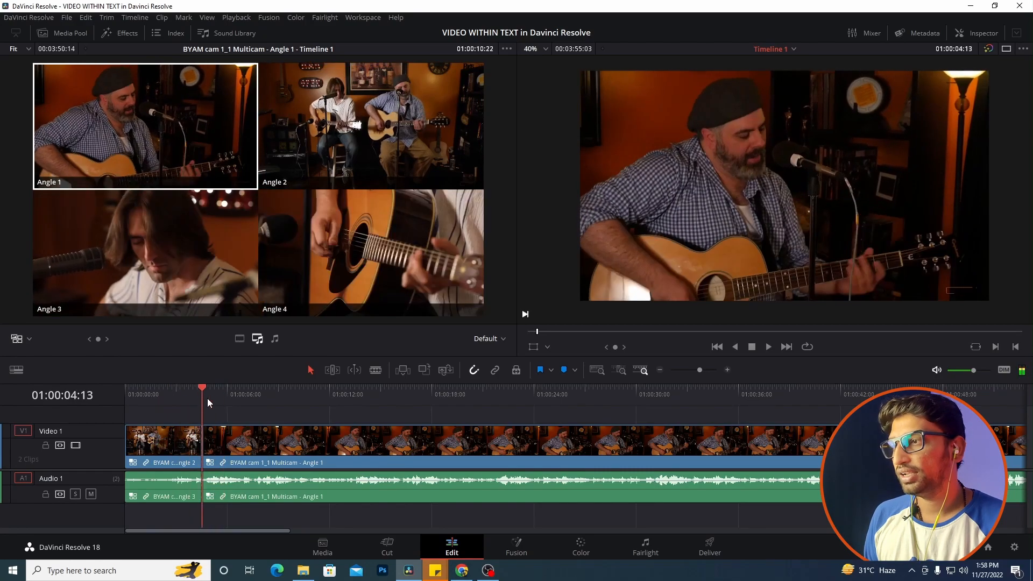
pyautogui.moveTo(973, 374); pyautogui.dragTo(954, 377)
pyautogui.press('space')
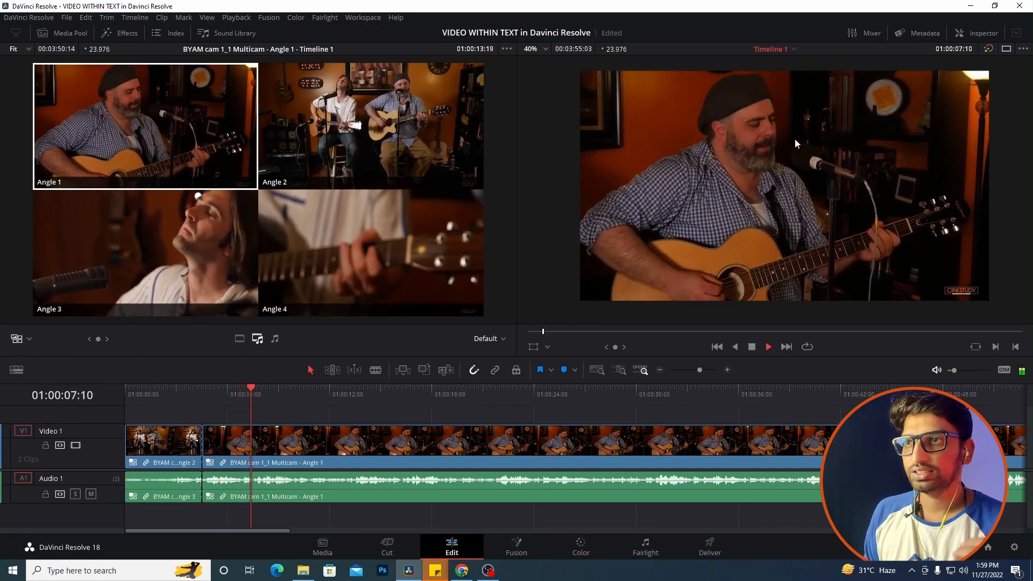
pyautogui.press('space')
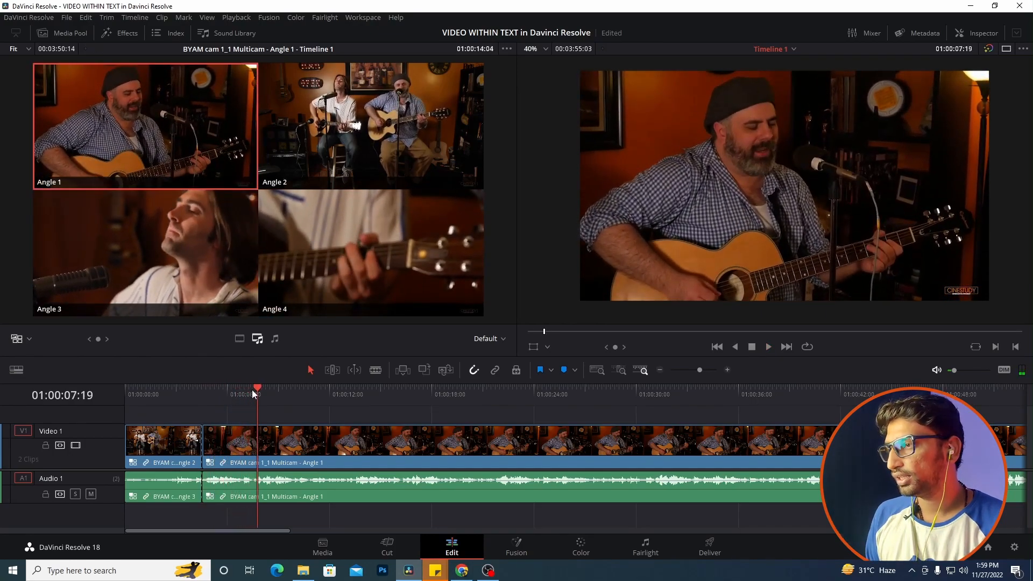
pyautogui.moveTo(257, 389); pyautogui.dragTo(255, 392)
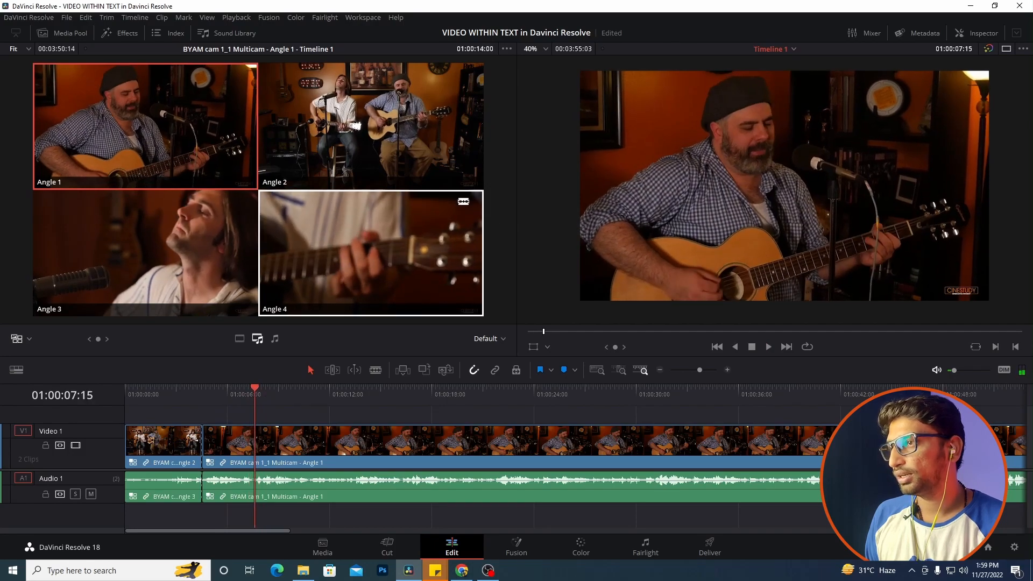
pyautogui.click(365, 247)
# - Play the Angle 4 section and cut the multicam clip to Angle 2 at about 01:00:12
pyautogui.press('space')
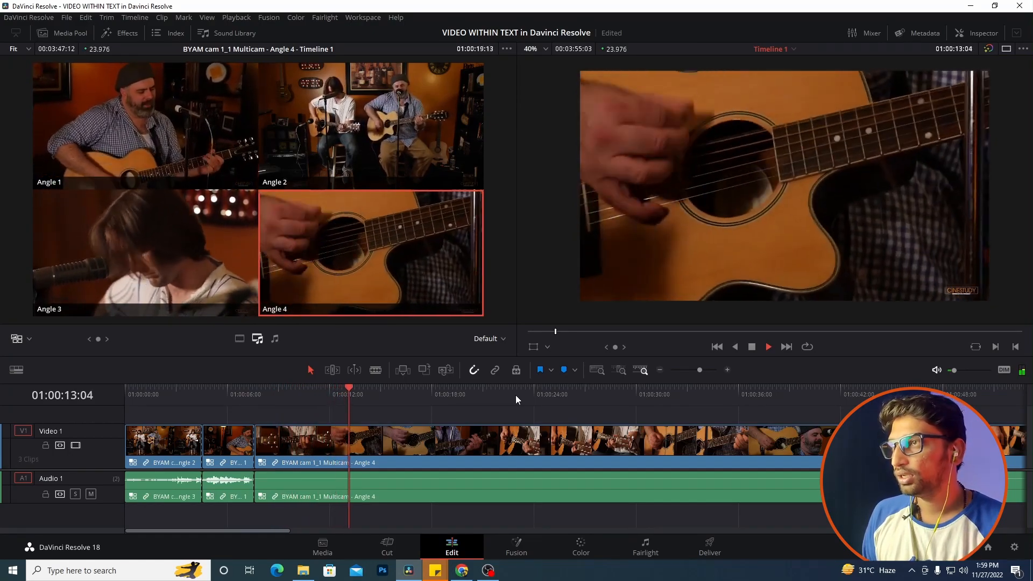
pyautogui.press('space')
pyautogui.moveTo(358, 397); pyautogui.dragTo(328, 398)
pyautogui.press('2')
# - Cut to Angle 1 during playback at about 01:00:14 and to Angle 3 at 01:00:18:05, and return to the timeline start
pyautogui.press('space')
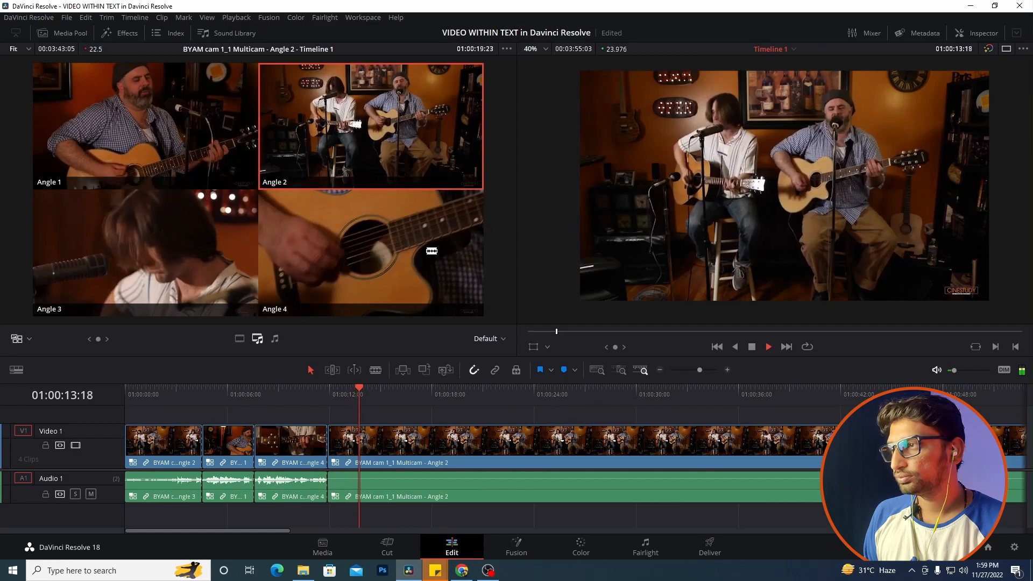
pyautogui.click(173, 141)
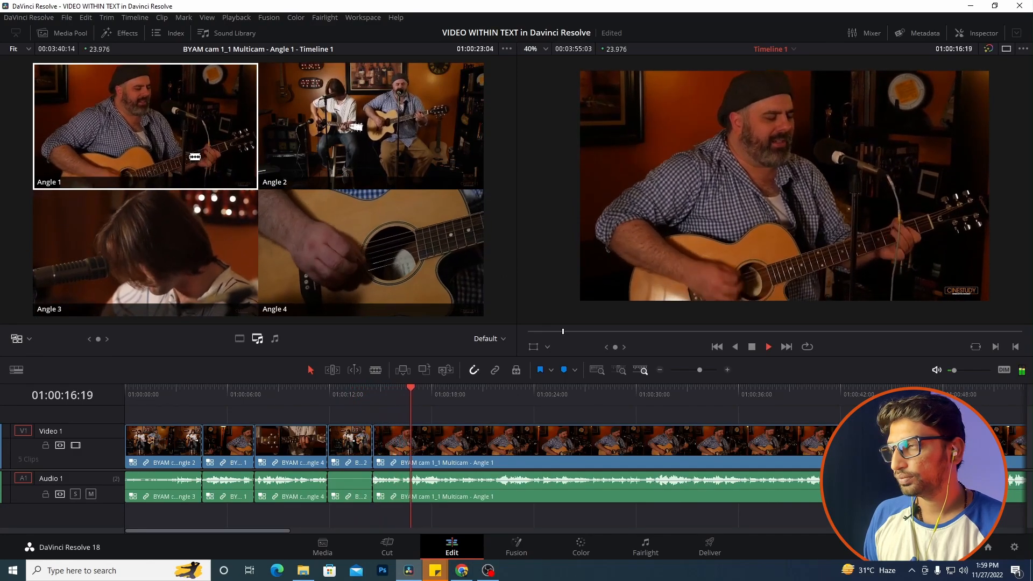
pyautogui.press('space')
pyautogui.click(203, 257)
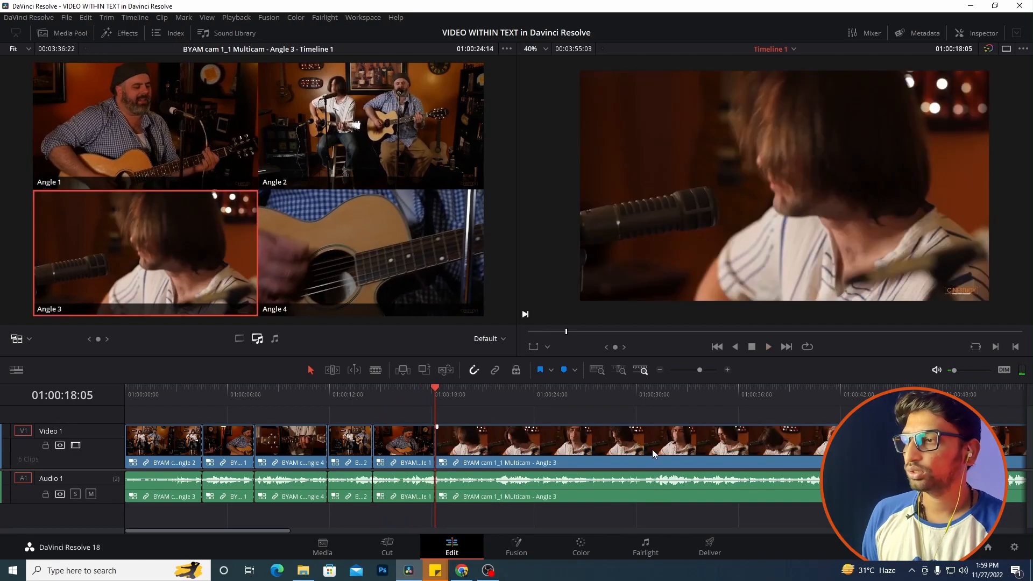
pyautogui.press('Home')
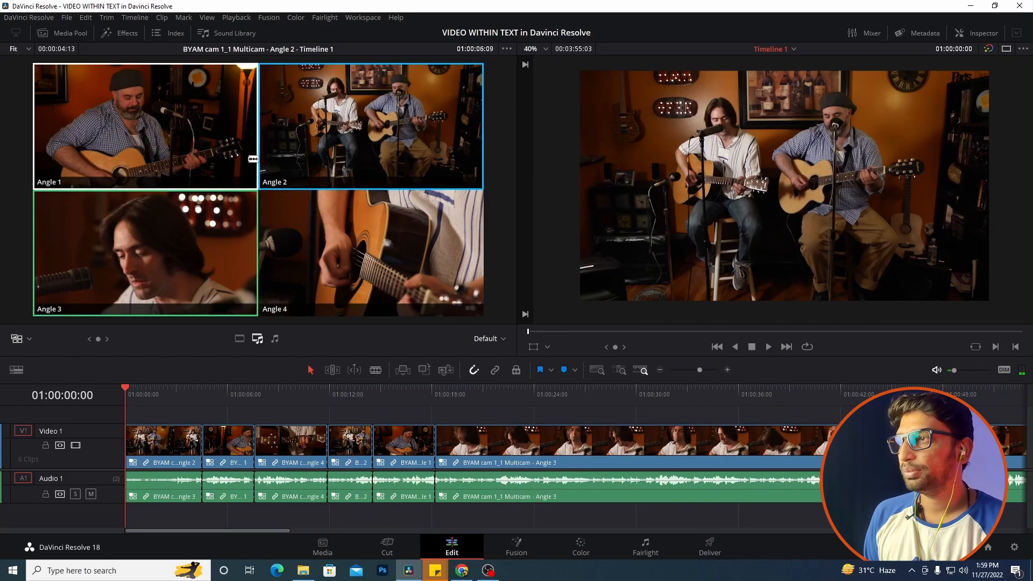
# - Review the edit from the timeline start, cut the multicam clip to Angle 2 at 01:00:21:10, and resume playback
pyautogui.press('space')
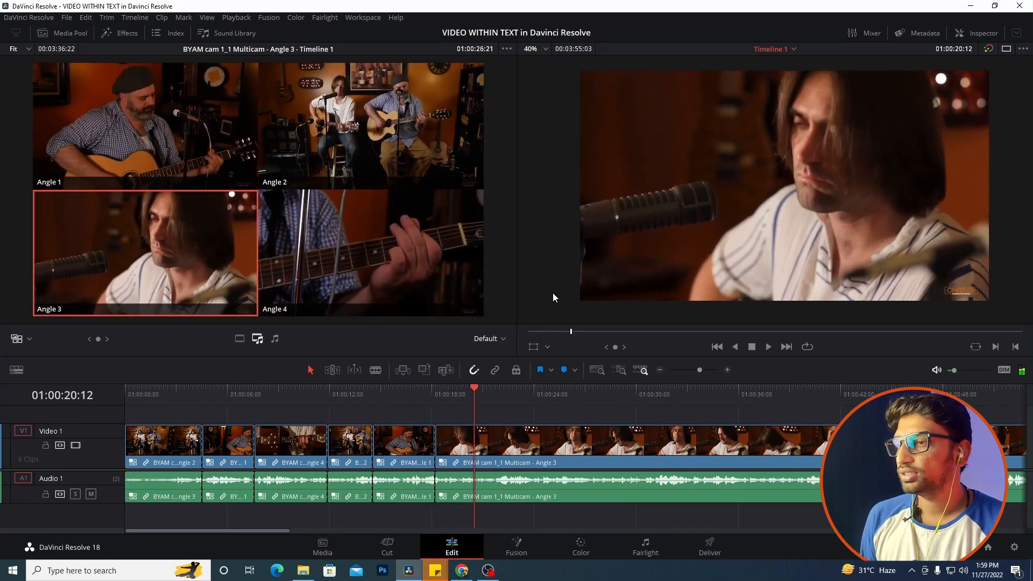
pyautogui.press('space')
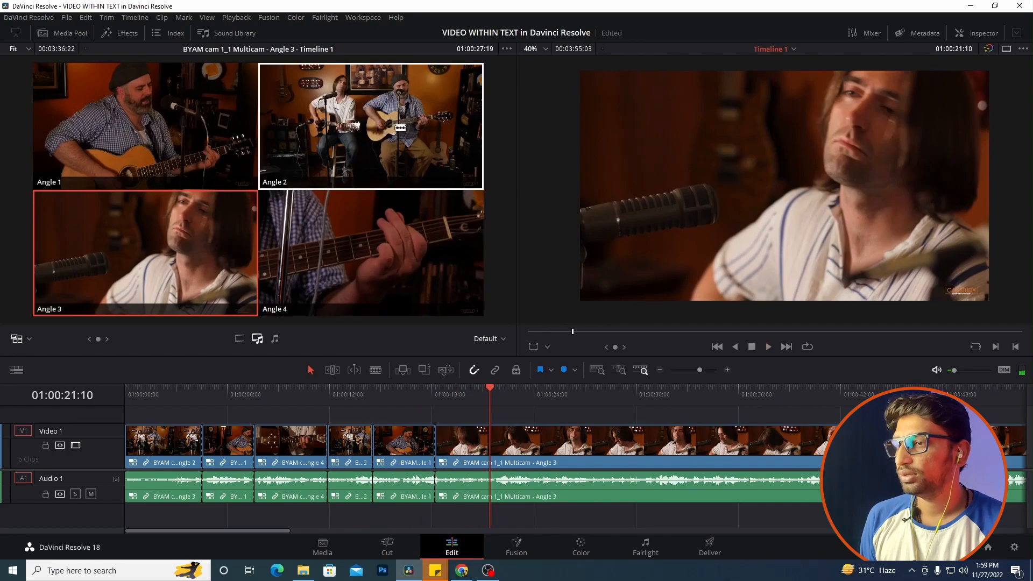
pyautogui.click(400, 128)
pyautogui.press('space')
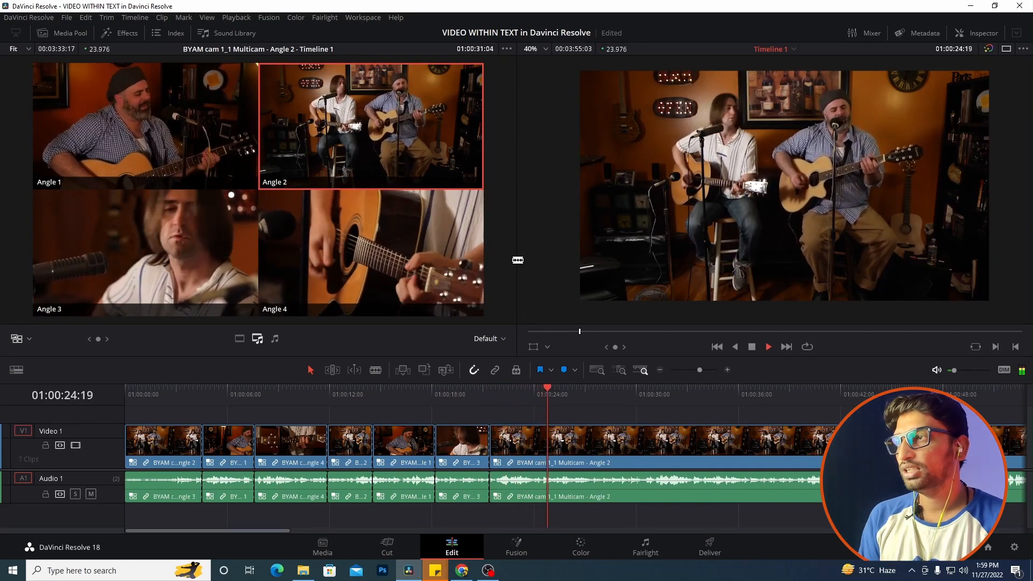
# - Cut during playback to Angle 3 at about 01:00:26, Angle 1 at about 01:00:27 and Angle 4 at about 01:00:31
pyautogui.click(231, 231)
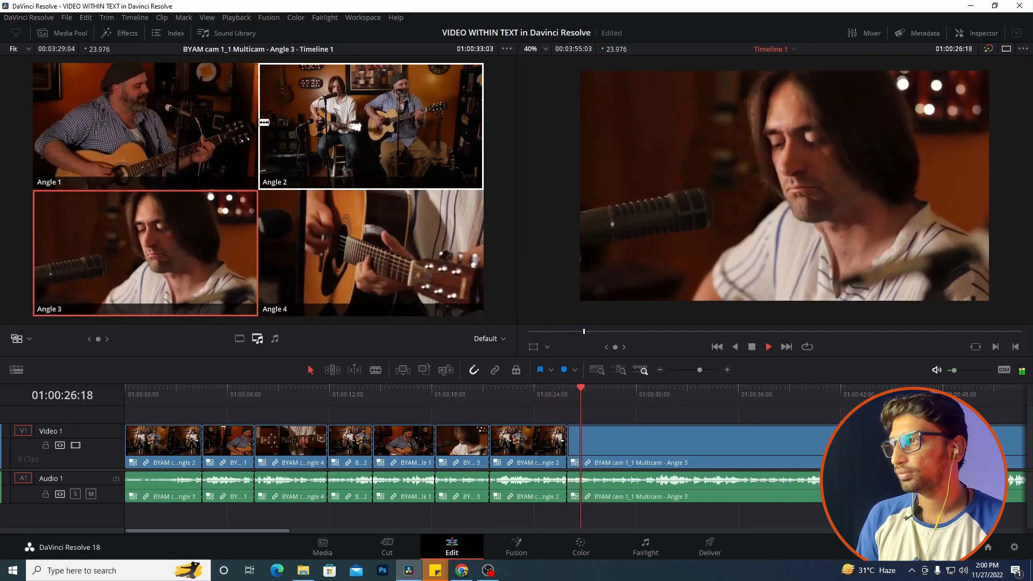
pyautogui.click(252, 125)
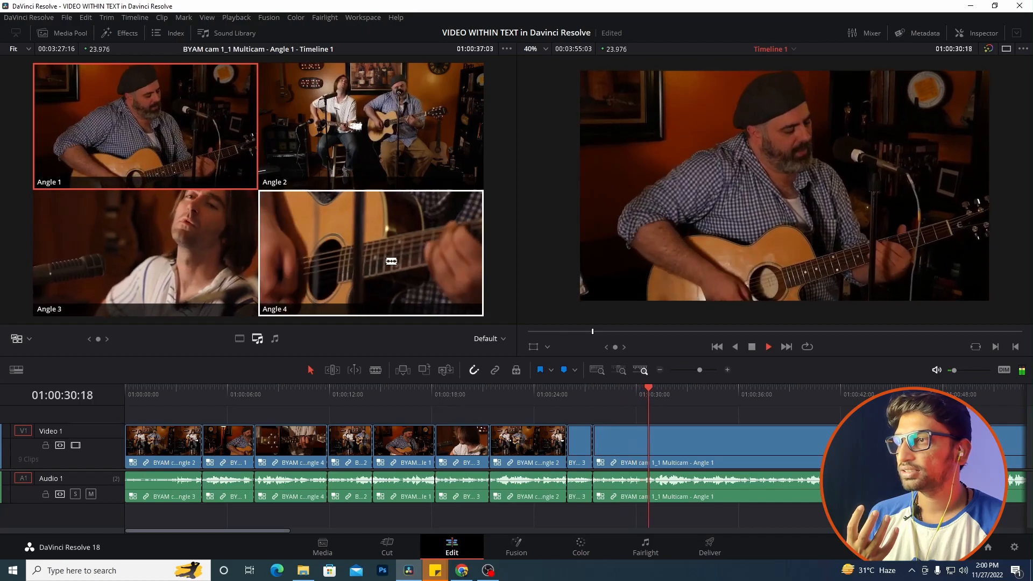
pyautogui.click(391, 260)
# - Raise the monitoring volume during playback and cut the multicam clip to Angle 1 at about 01:00:35
pyautogui.click(962, 370)
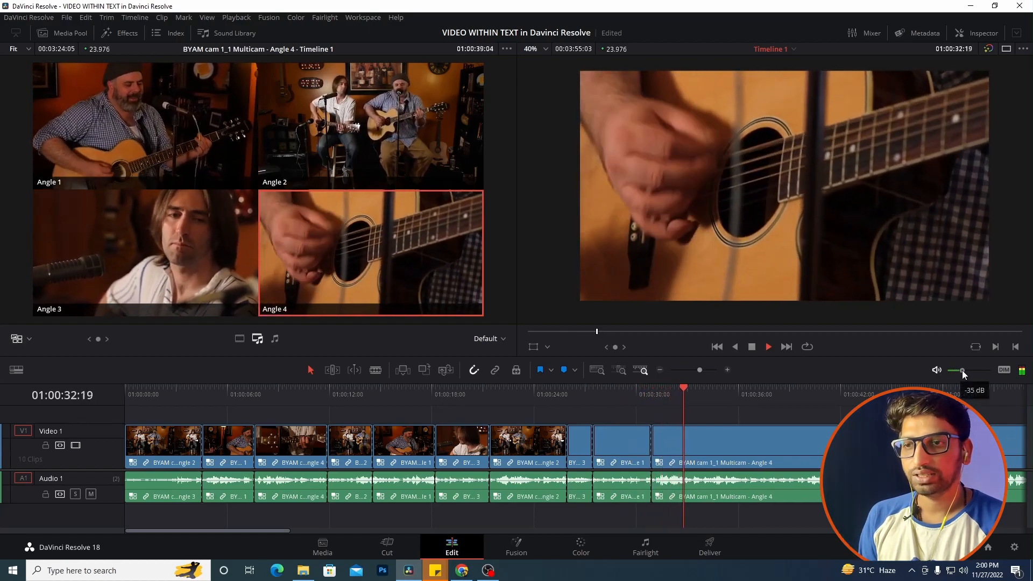
pyautogui.moveTo(962, 371); pyautogui.dragTo(967, 371)
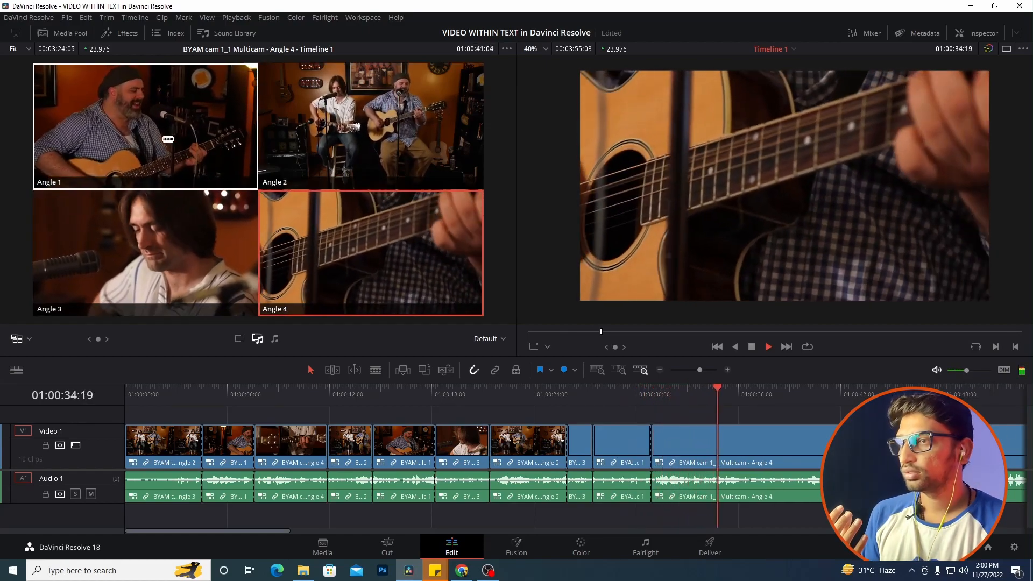
pyautogui.click(168, 139)
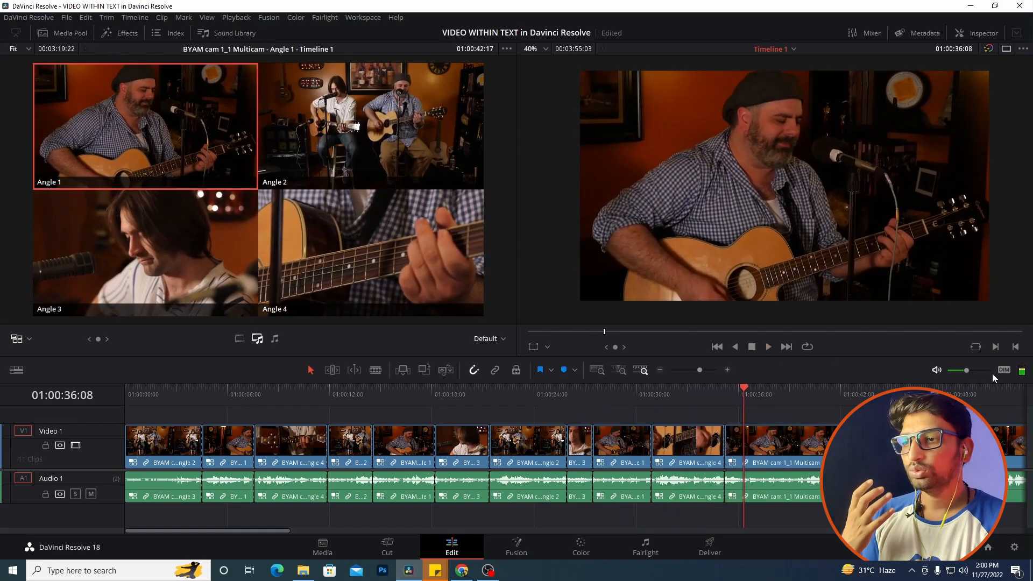
pyautogui.moveTo(967, 370)
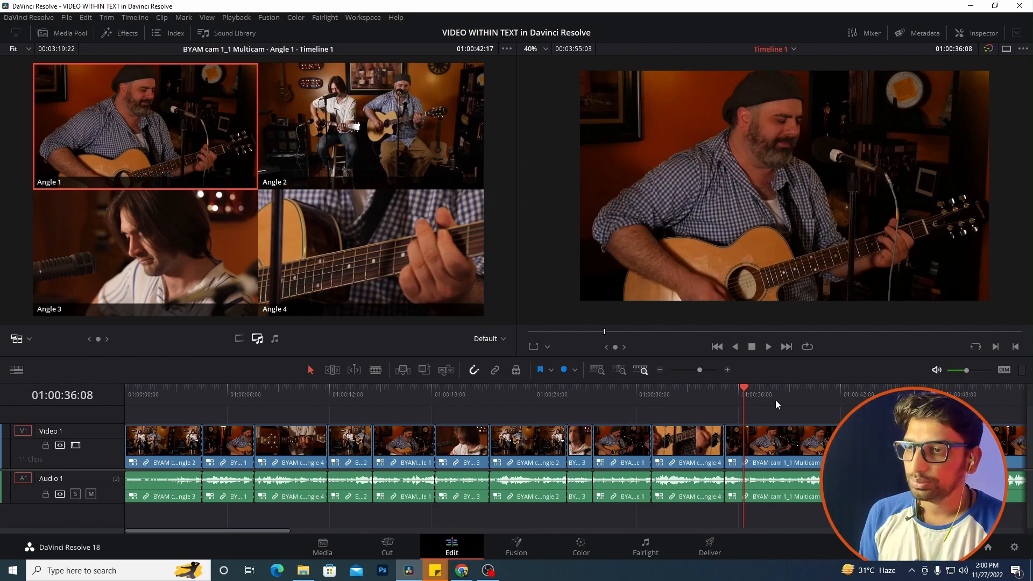
# - Scrub the playhead back to 01:00:10:04, look over the Deliver page's render settings, and return to the Edit page
pyautogui.moveTo(733, 392); pyautogui.dragTo(299, 410)
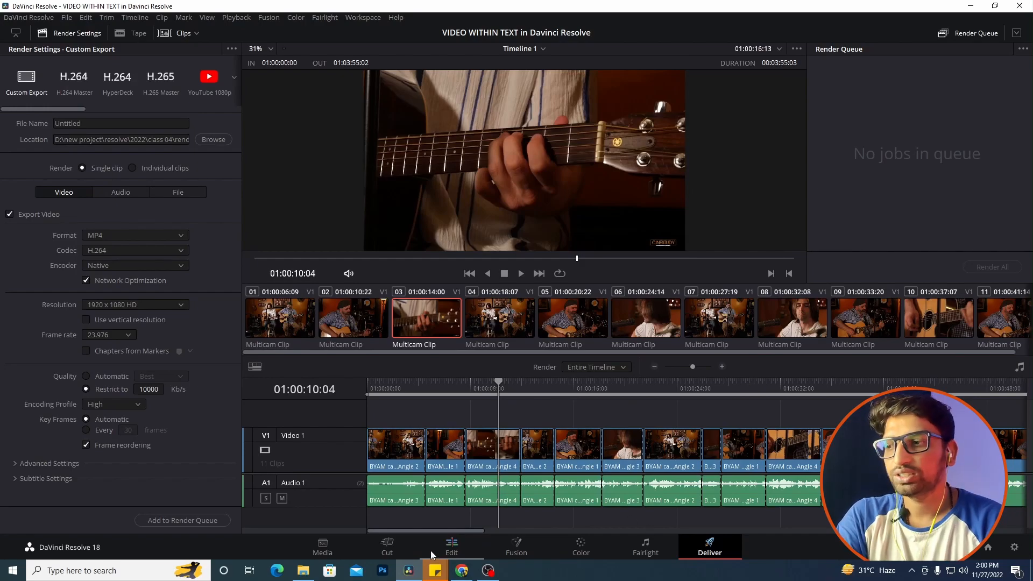
pyautogui.click(451, 549)
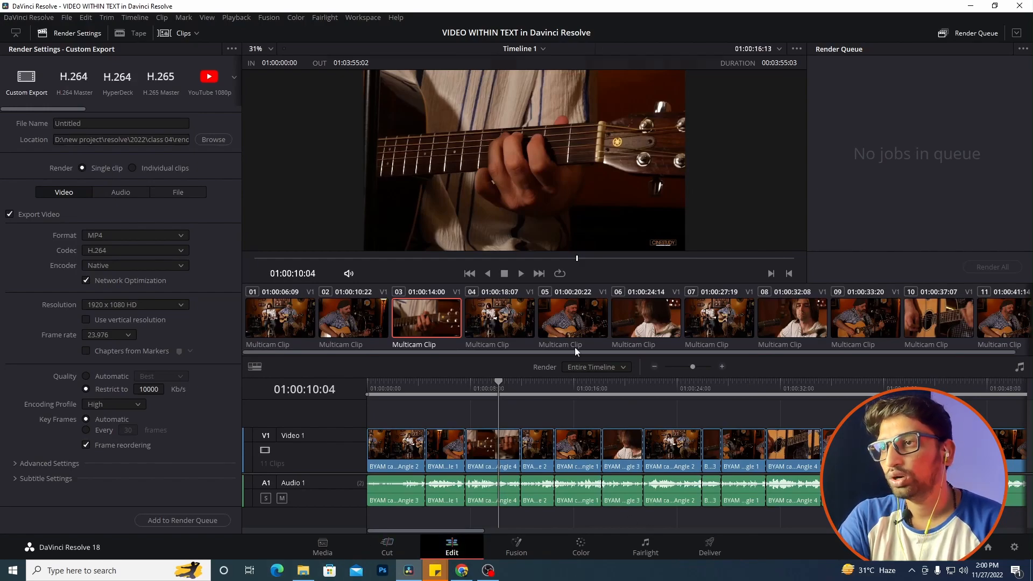